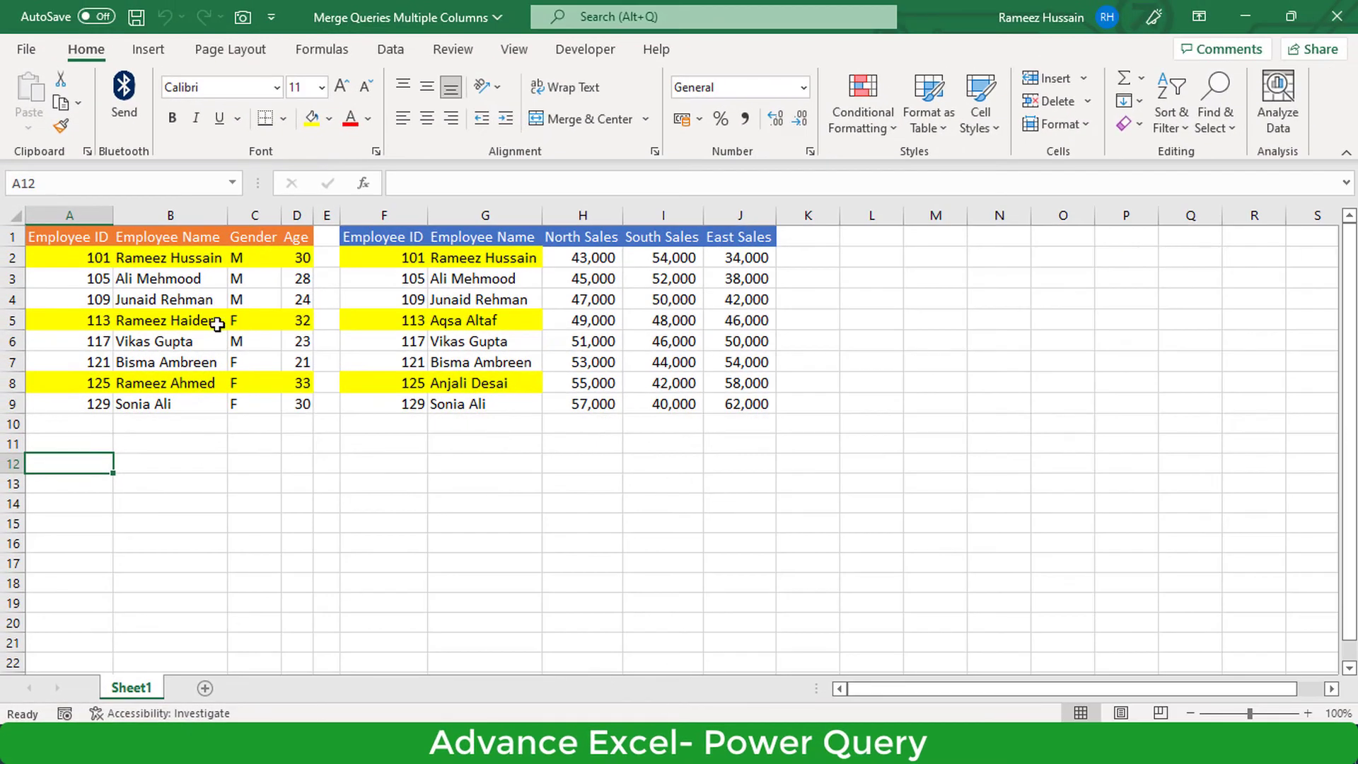
Step: Select cell B3 in the first employee table and bring up the Data ribbon tools
left_click(167, 285)
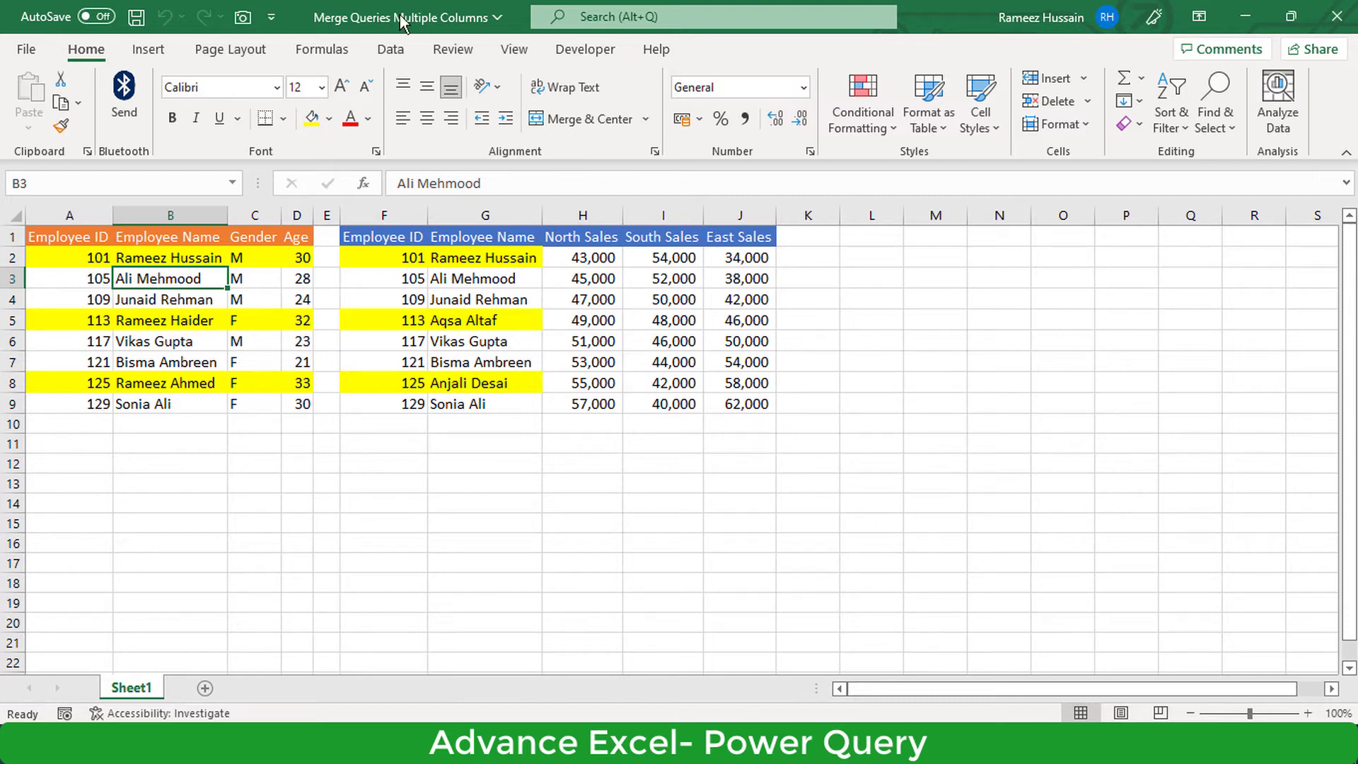
left_click(391, 51)
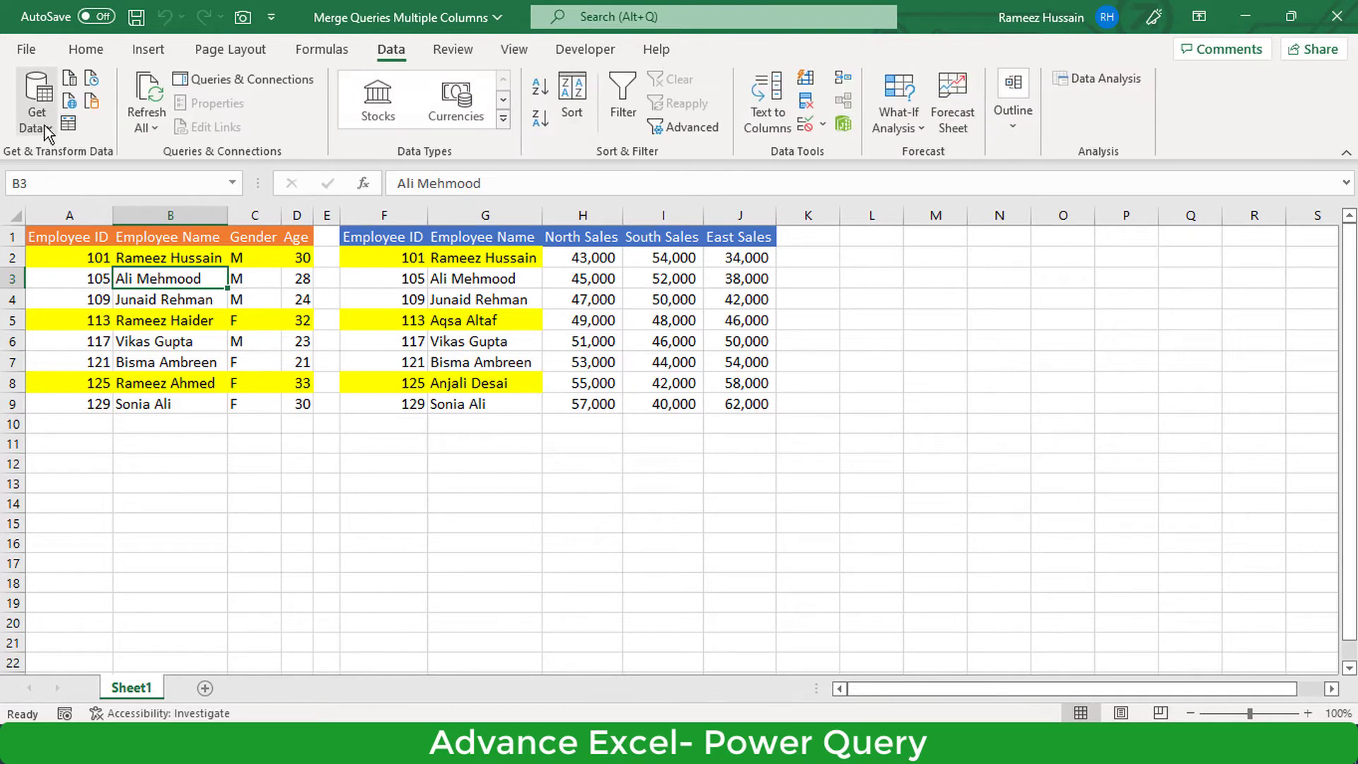
Step: Turn A1:D9 into Table1, load it as connection only, and select a sales-table cell
left_click(73, 126)
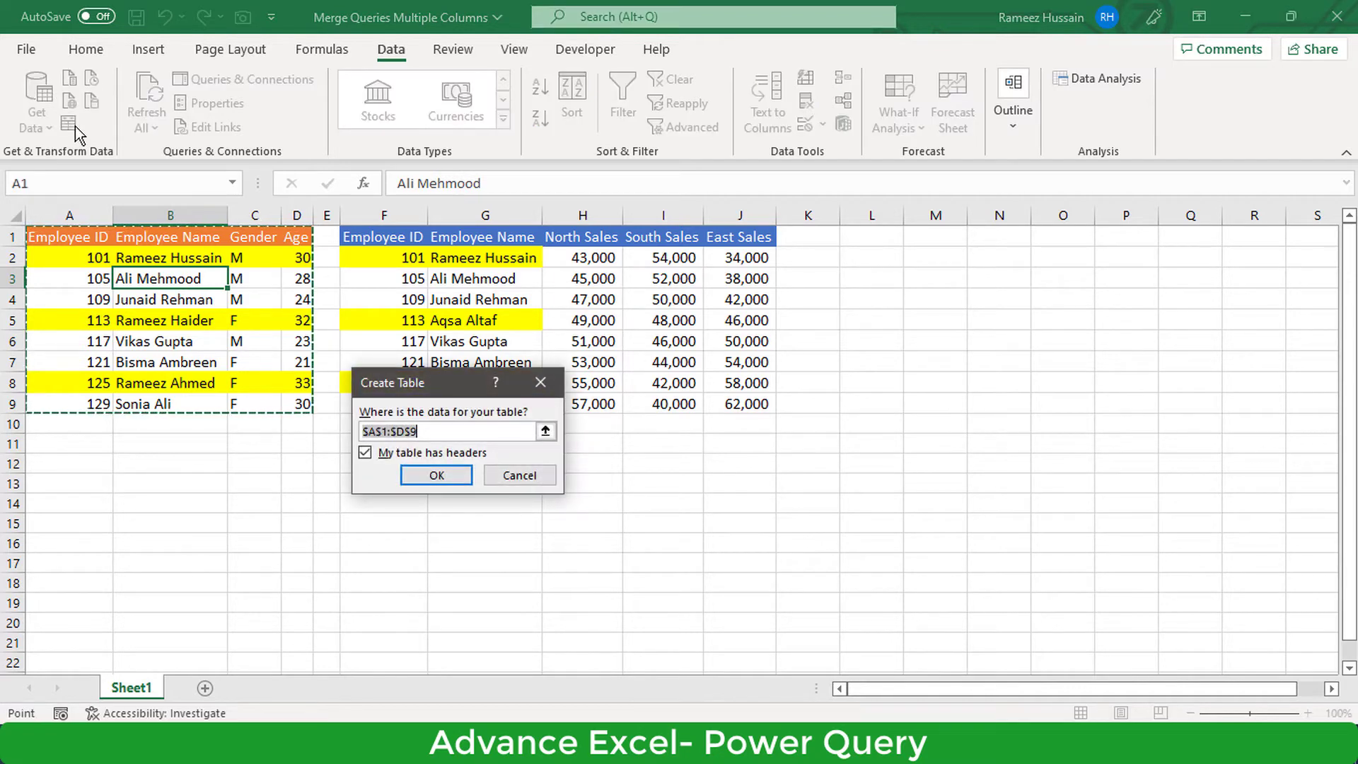
left_click(437, 476)
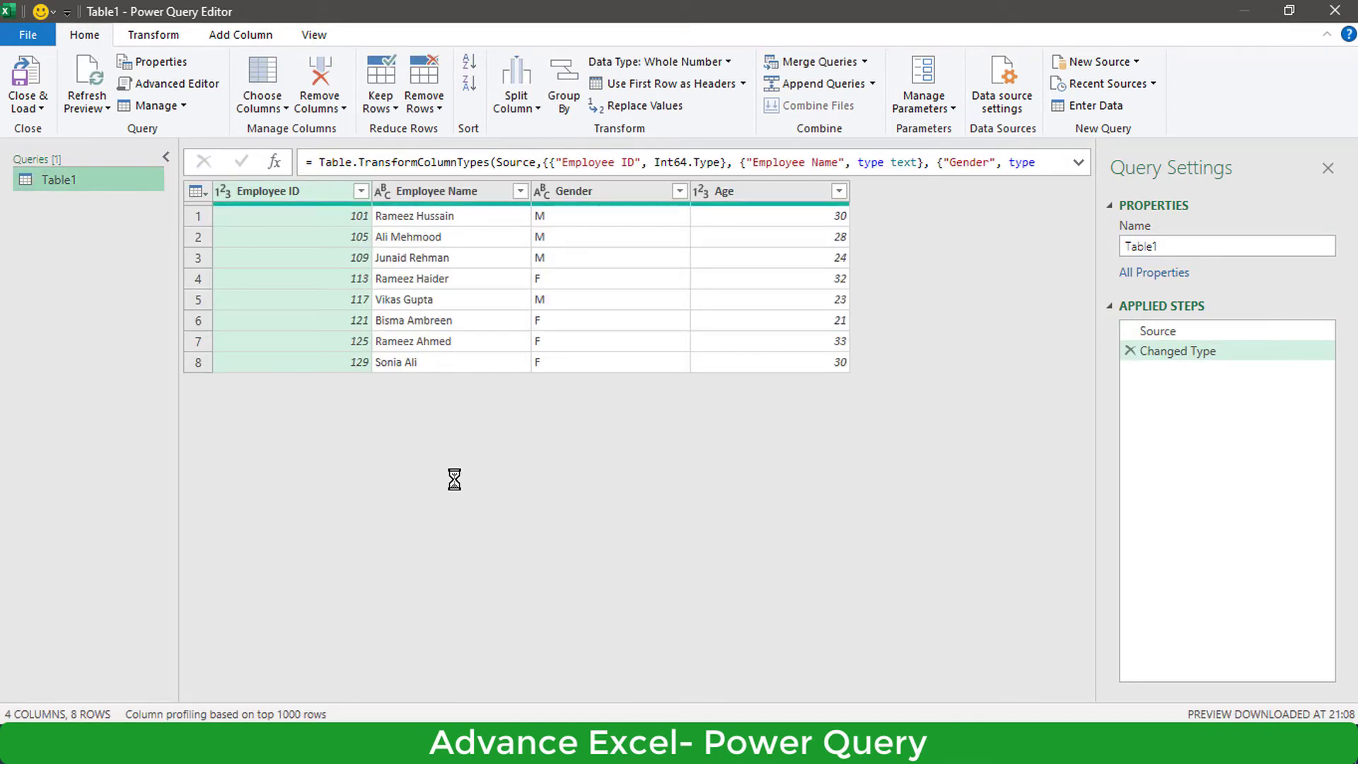
left_click(28, 108)
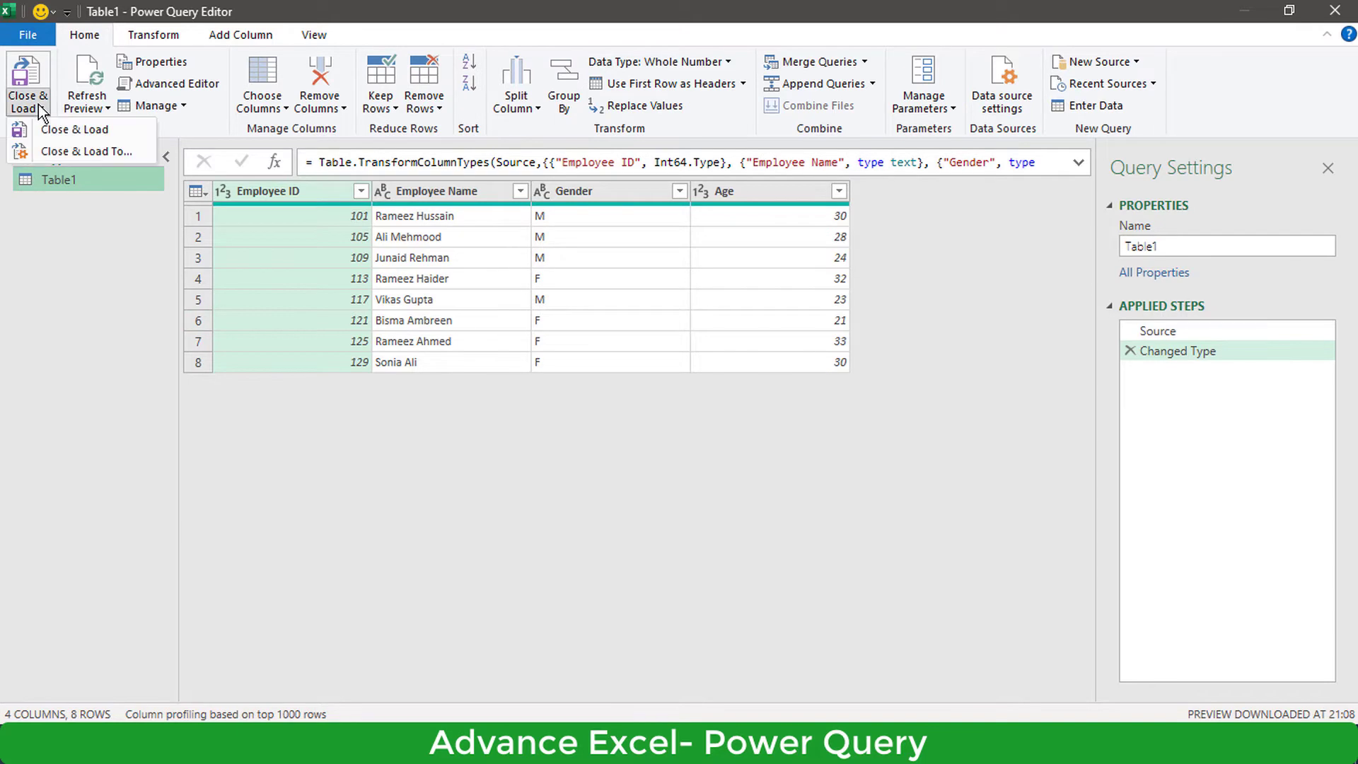
left_click(99, 152)
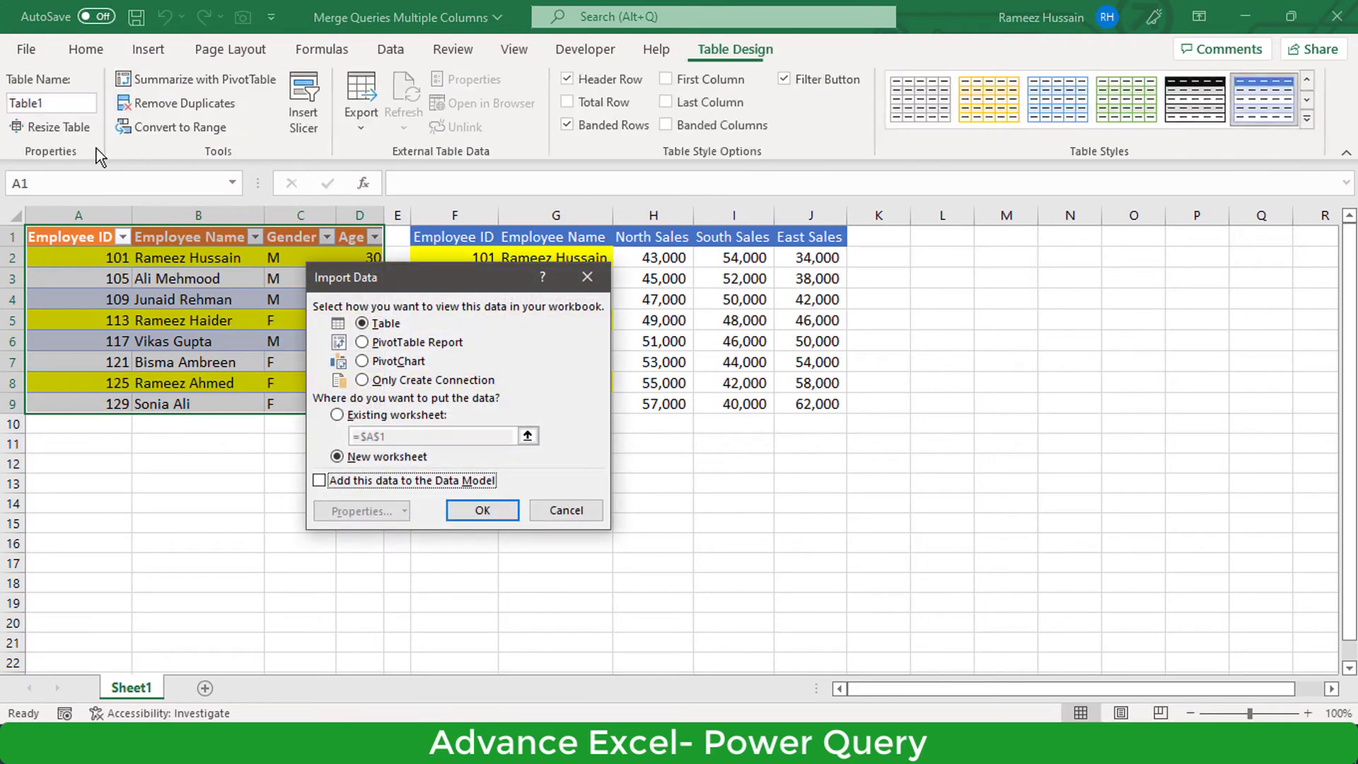
left_click(462, 382)
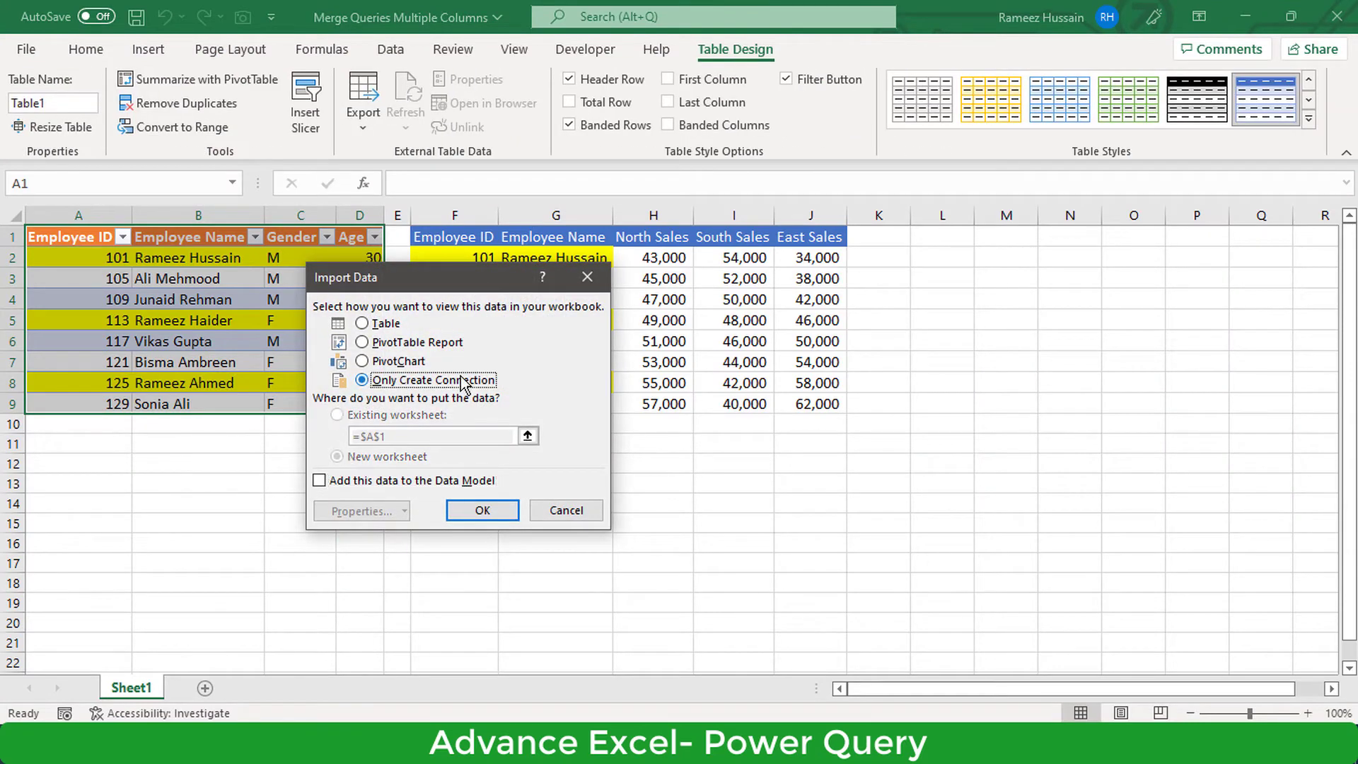
left_click(505, 511)
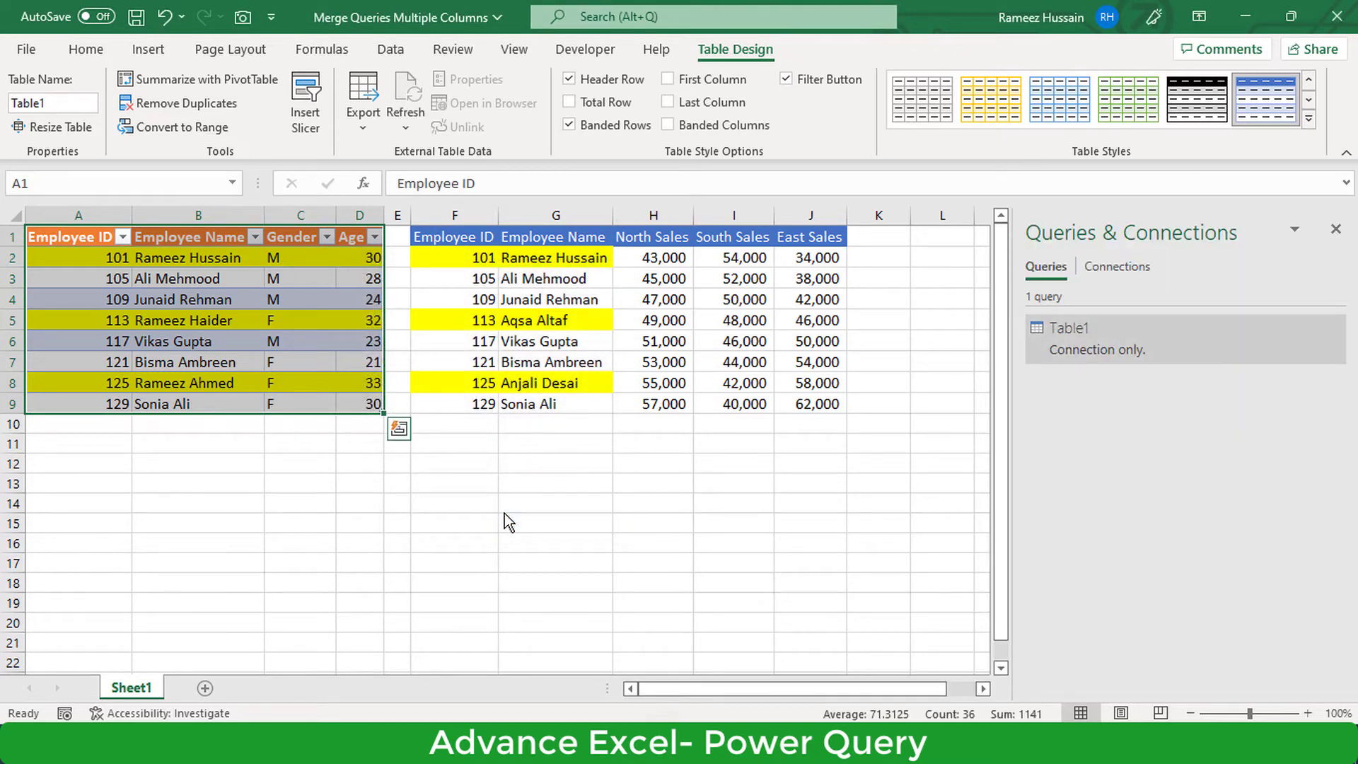
mouse_move(1167, 338)
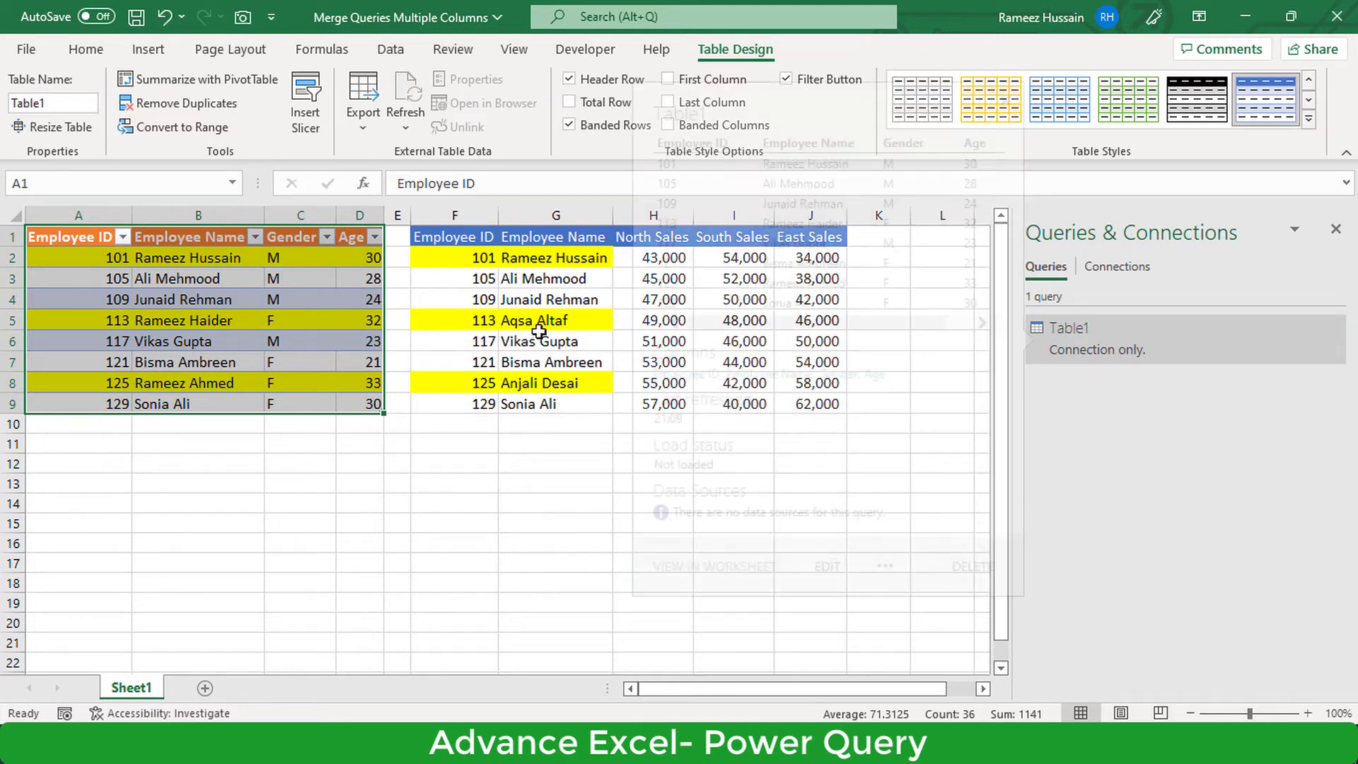
left_click(552, 299)
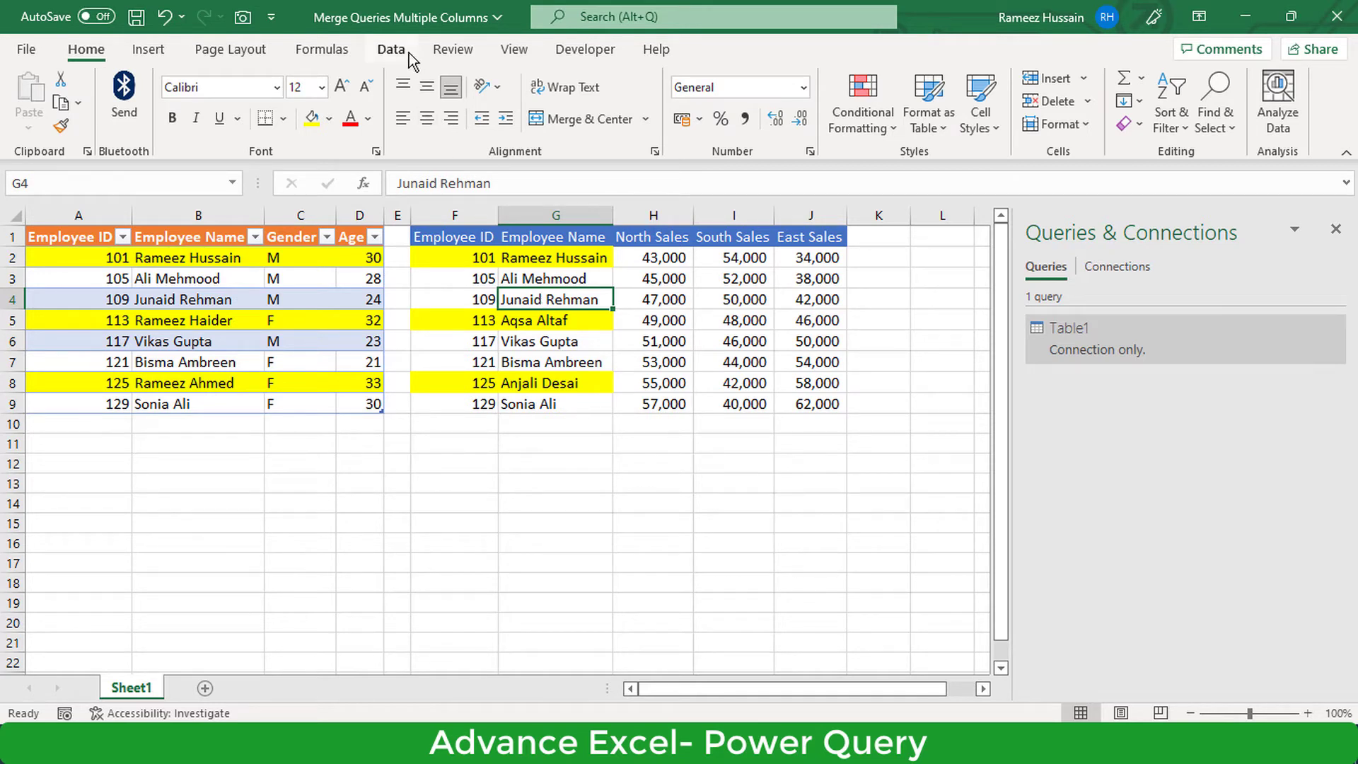
Step: Convert F1:J9 with headers into Table2 and load it as a connection-only query
left_click(392, 49)
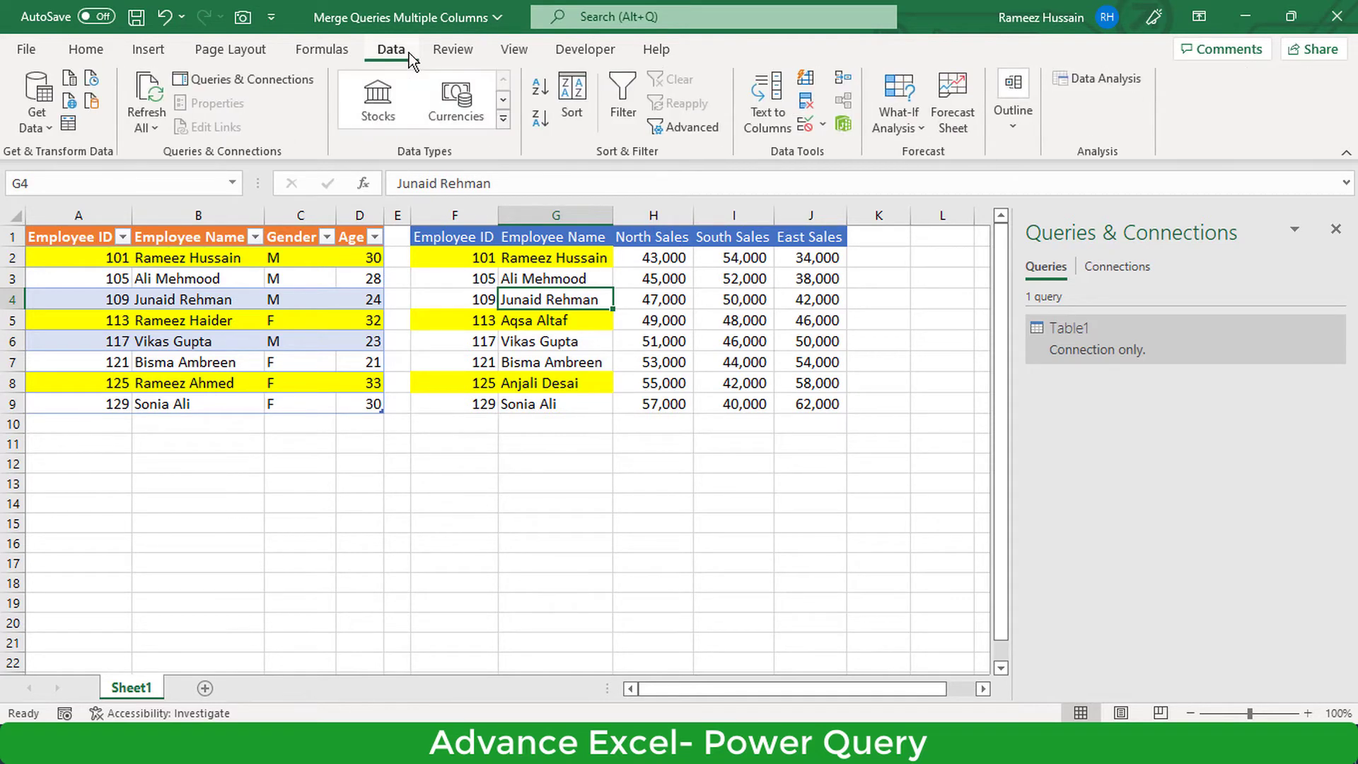
left_click(70, 128)
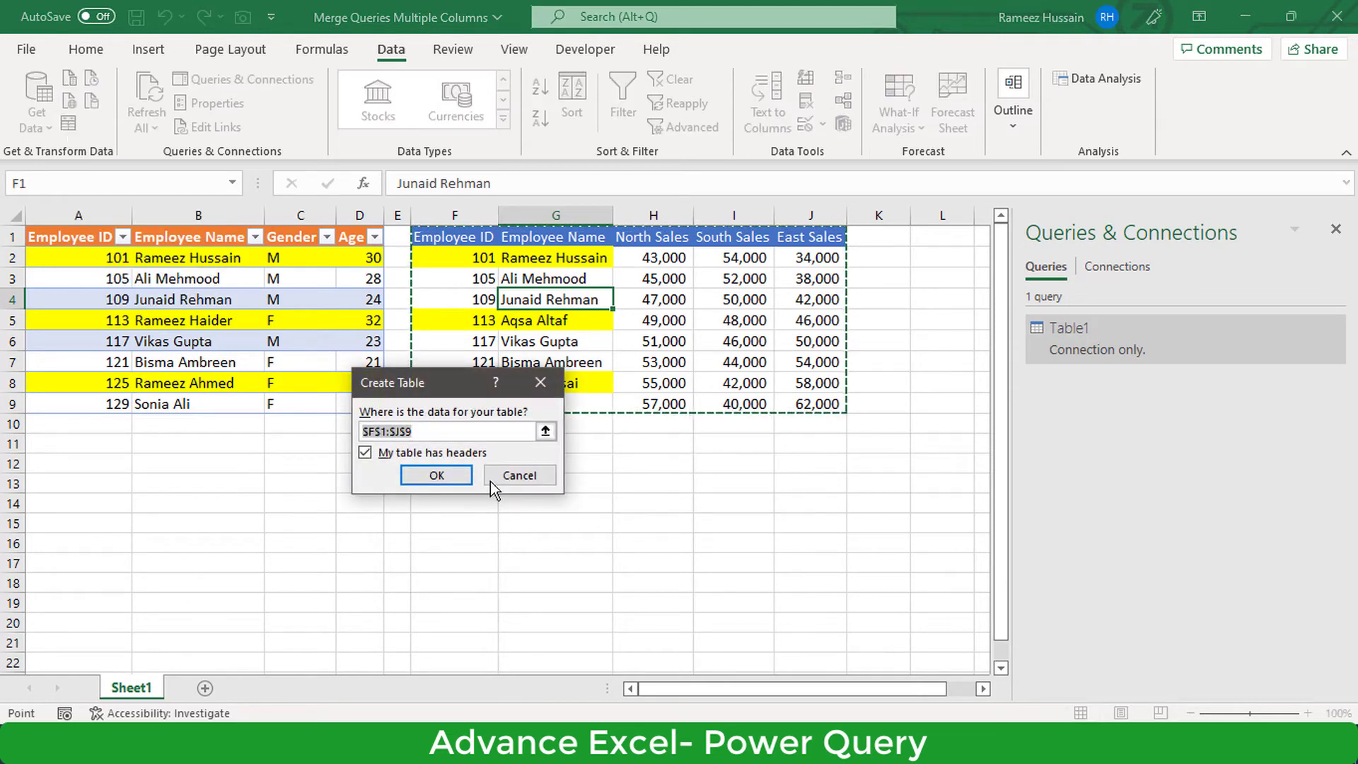
left_click(433, 473)
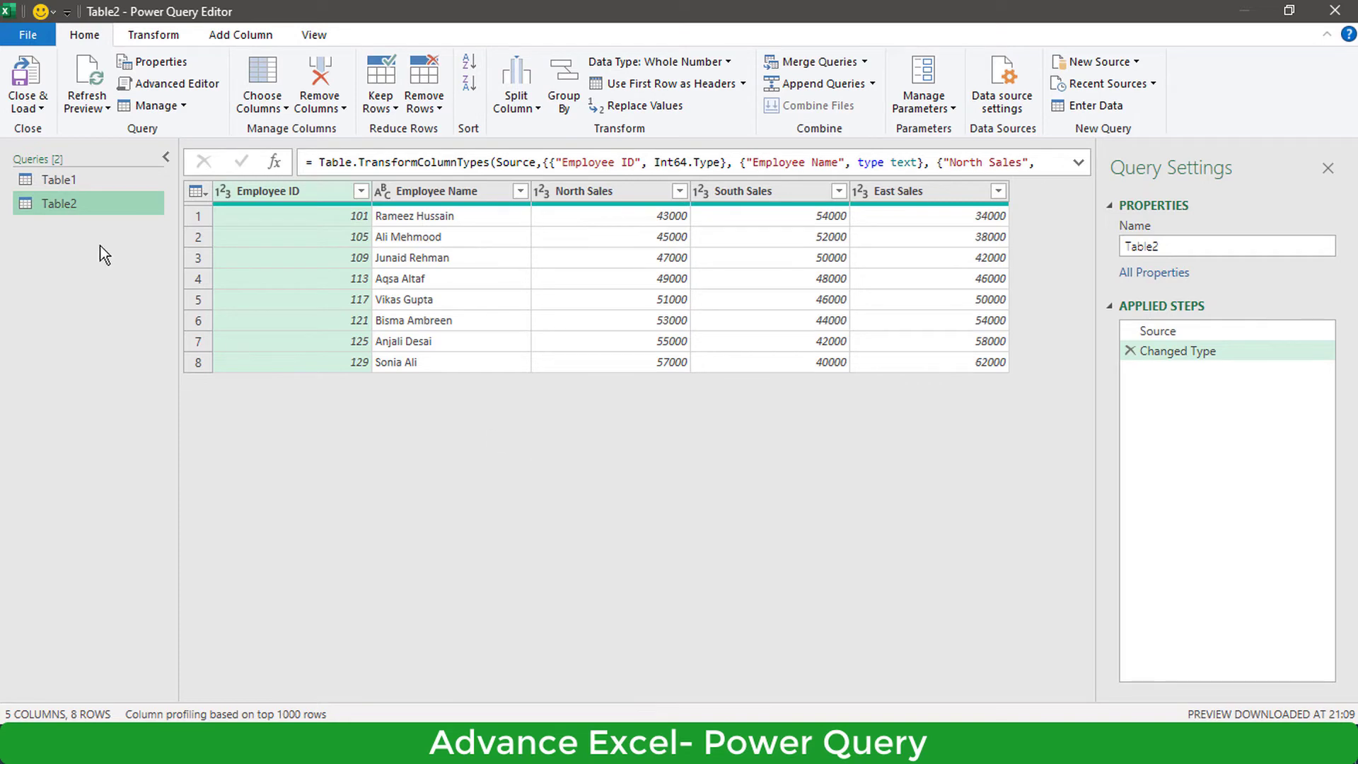
left_click(29, 107)
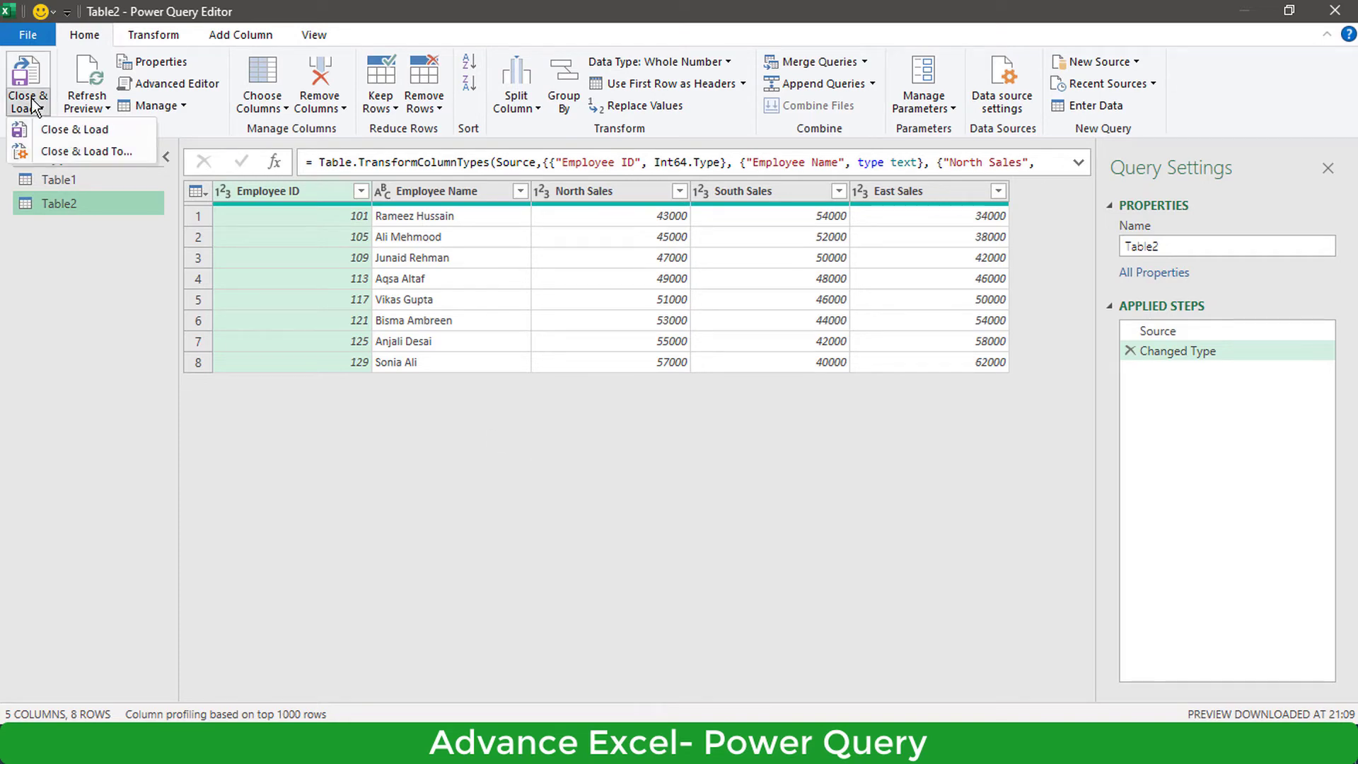
left_click(64, 147)
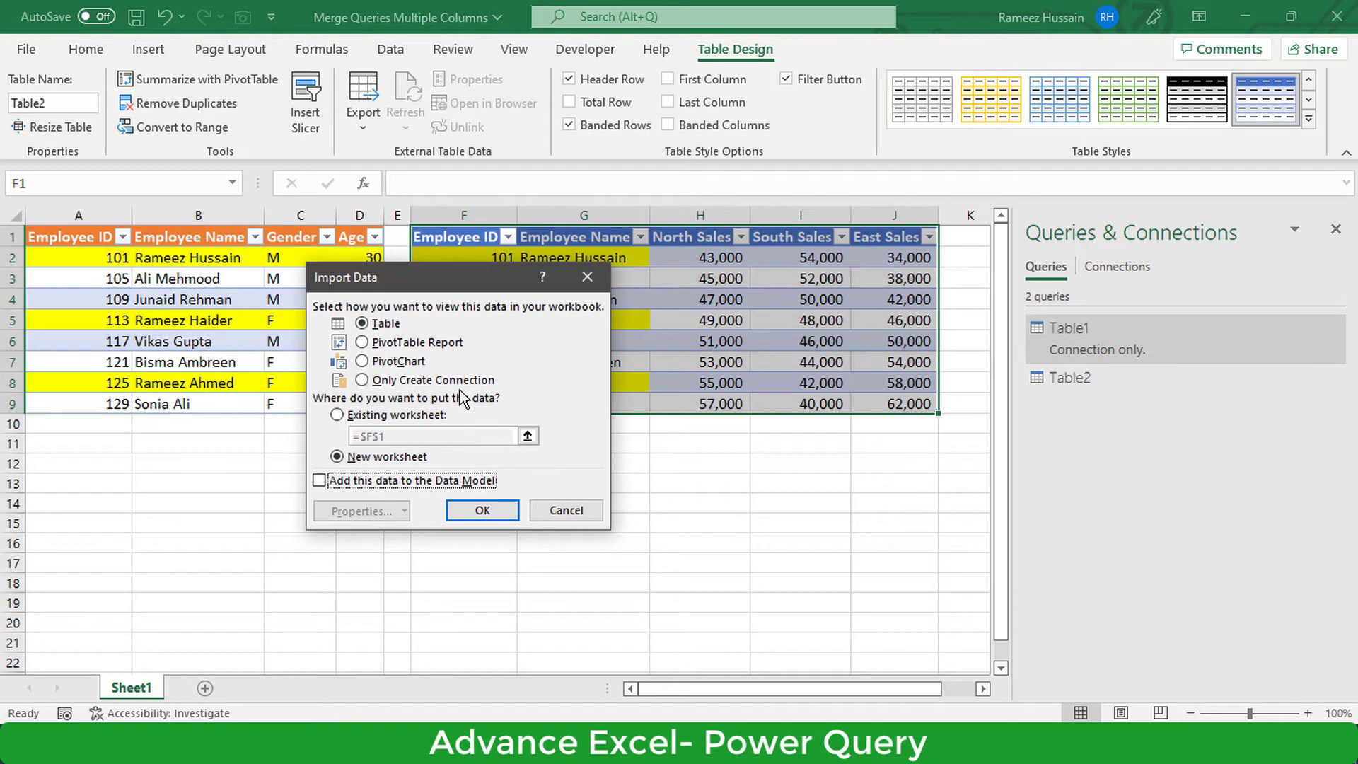
key("alt+o")
left_click(485, 511)
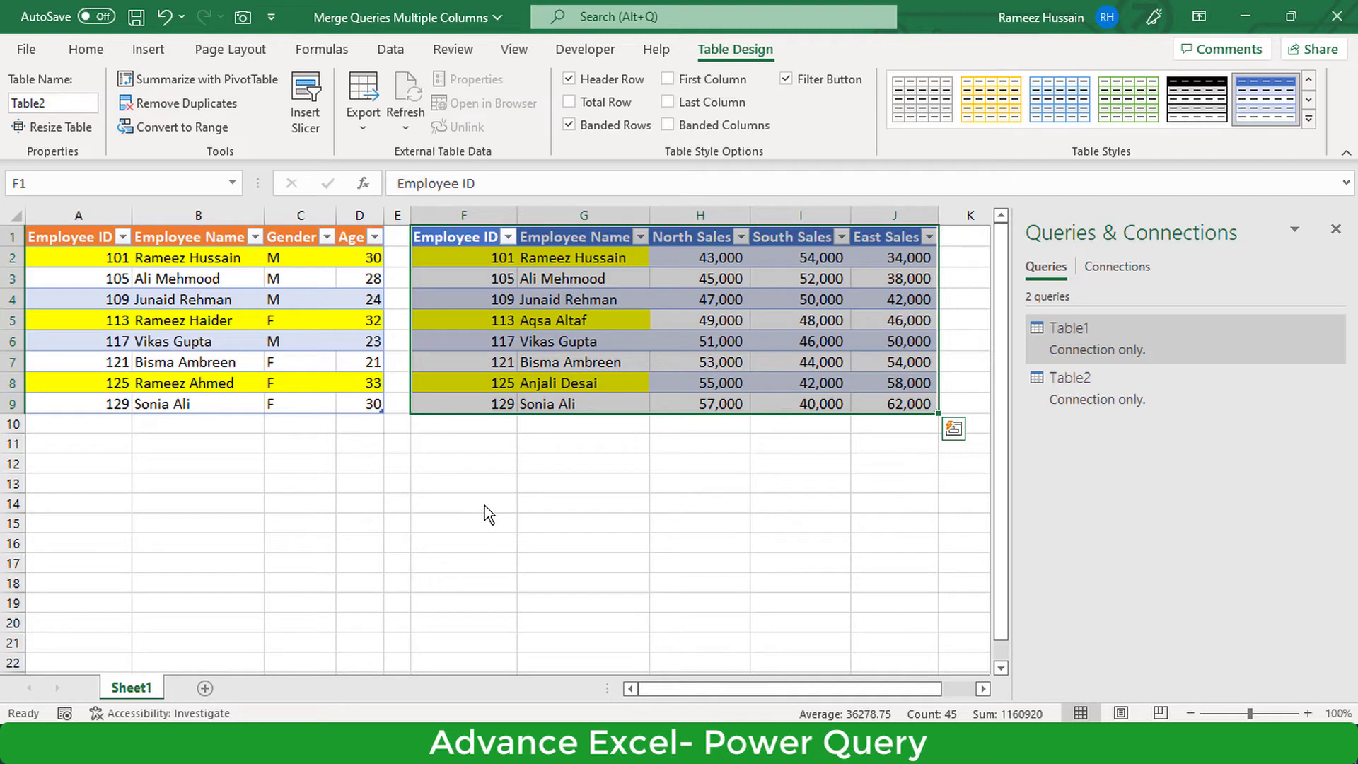
Step: Open the Merge dialog via Get Data > Combine Queries
left_click(96, 50)
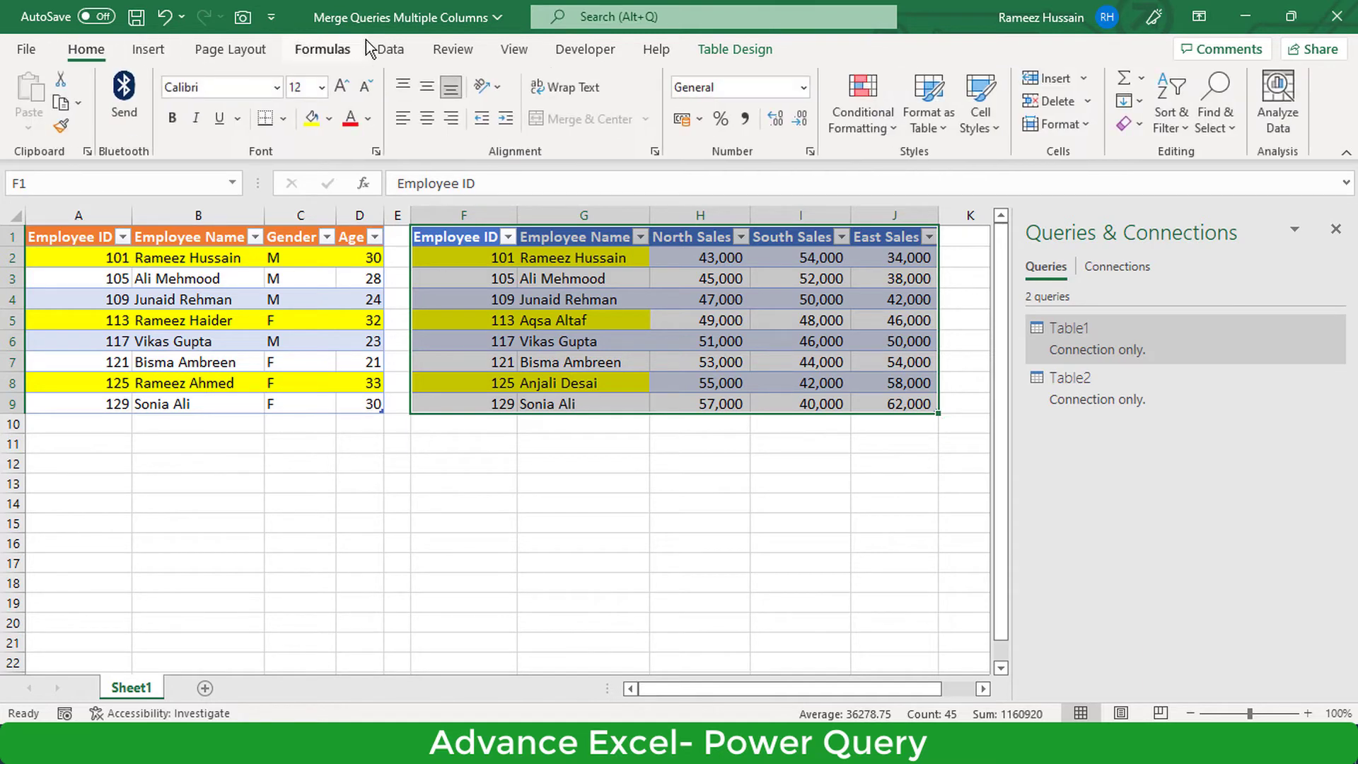
left_click(389, 48)
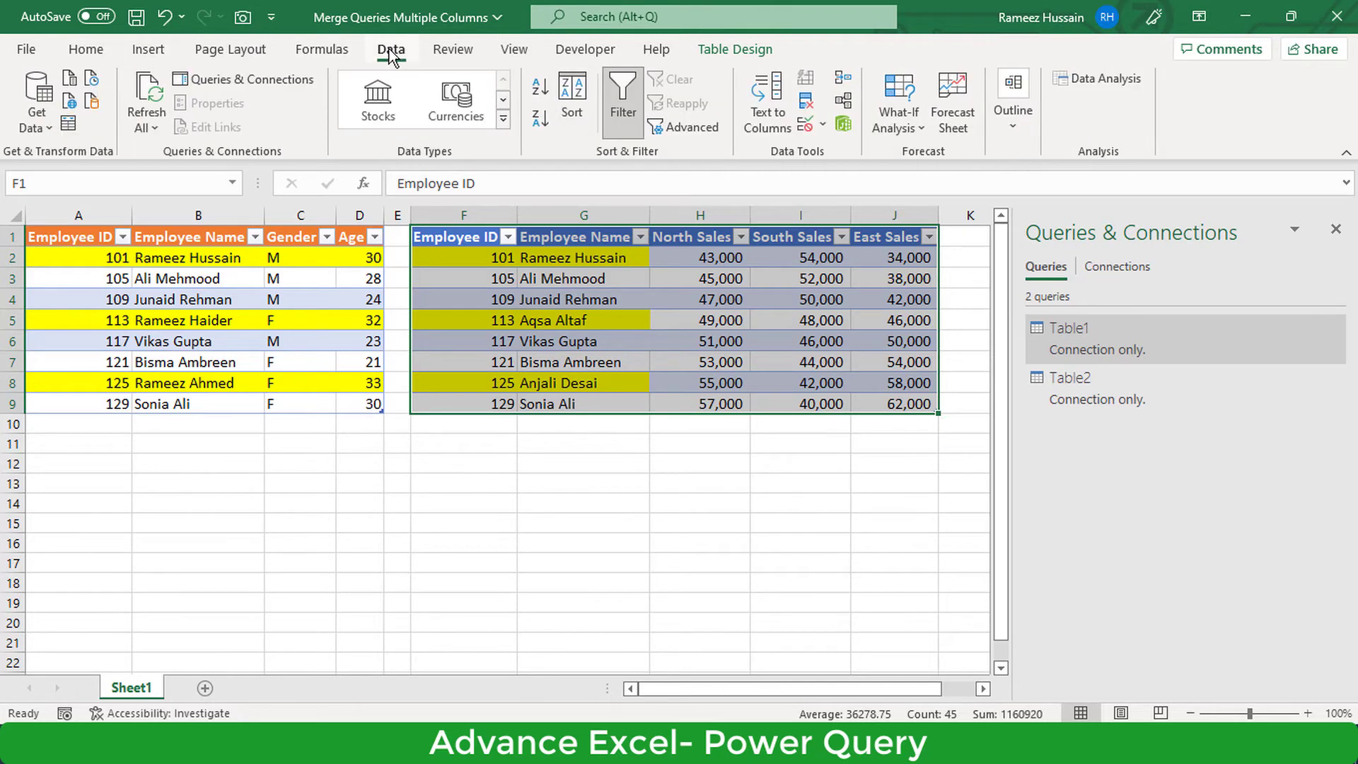
left_click(36, 129)
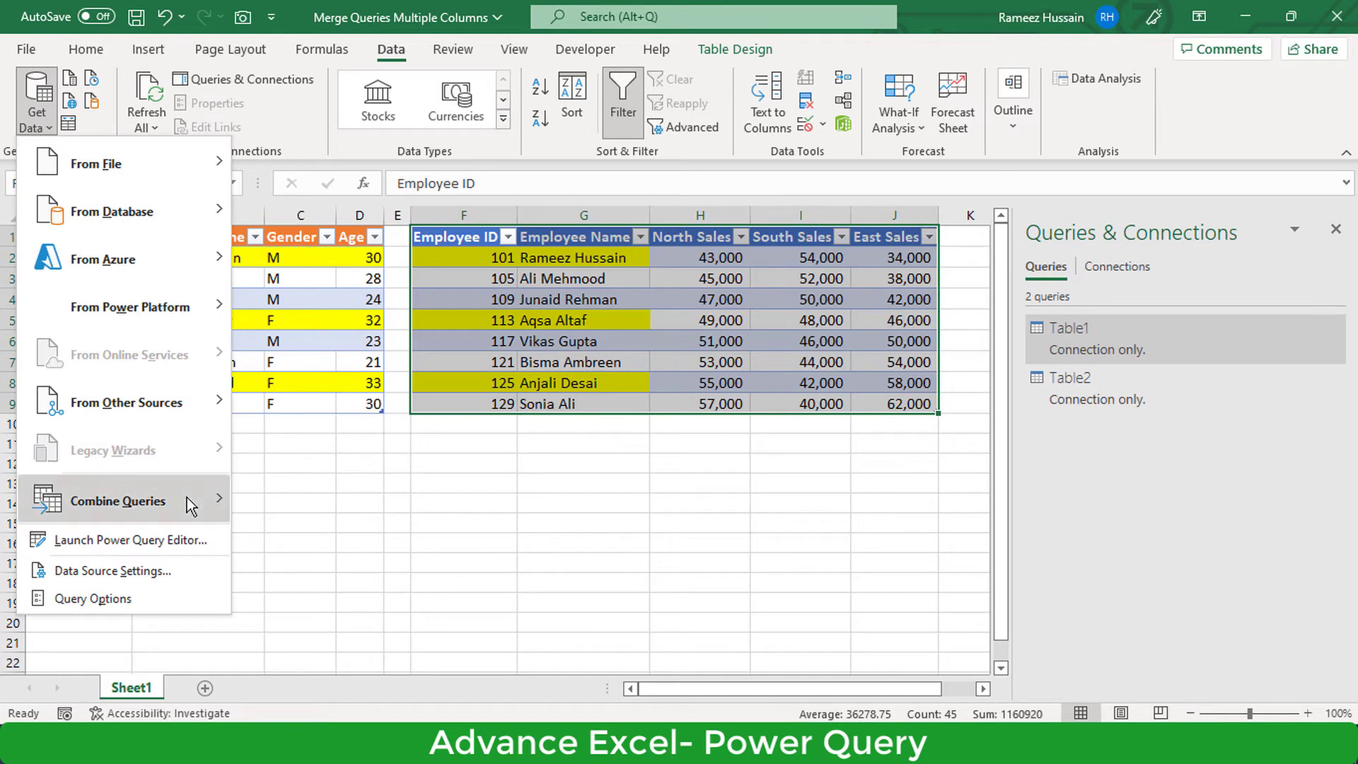
mouse_move(117, 499)
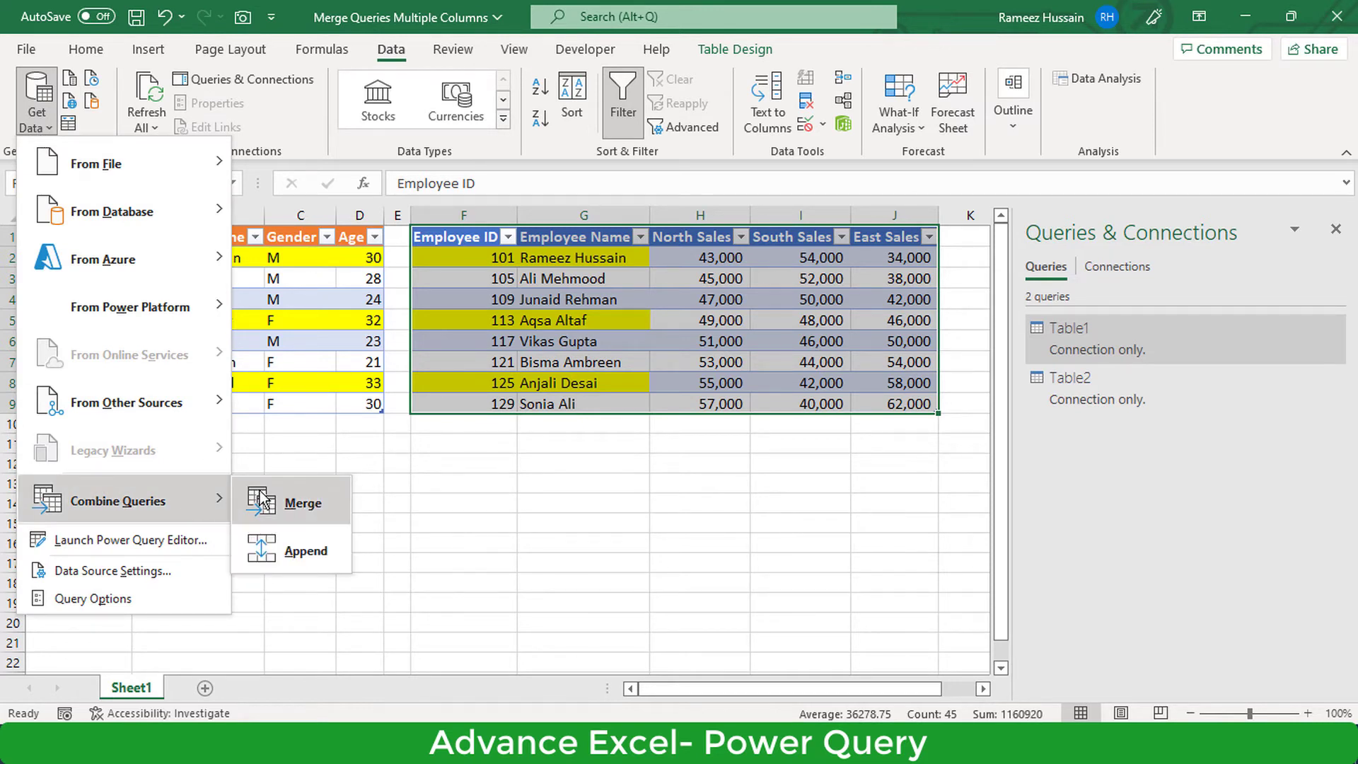
left_click(290, 503)
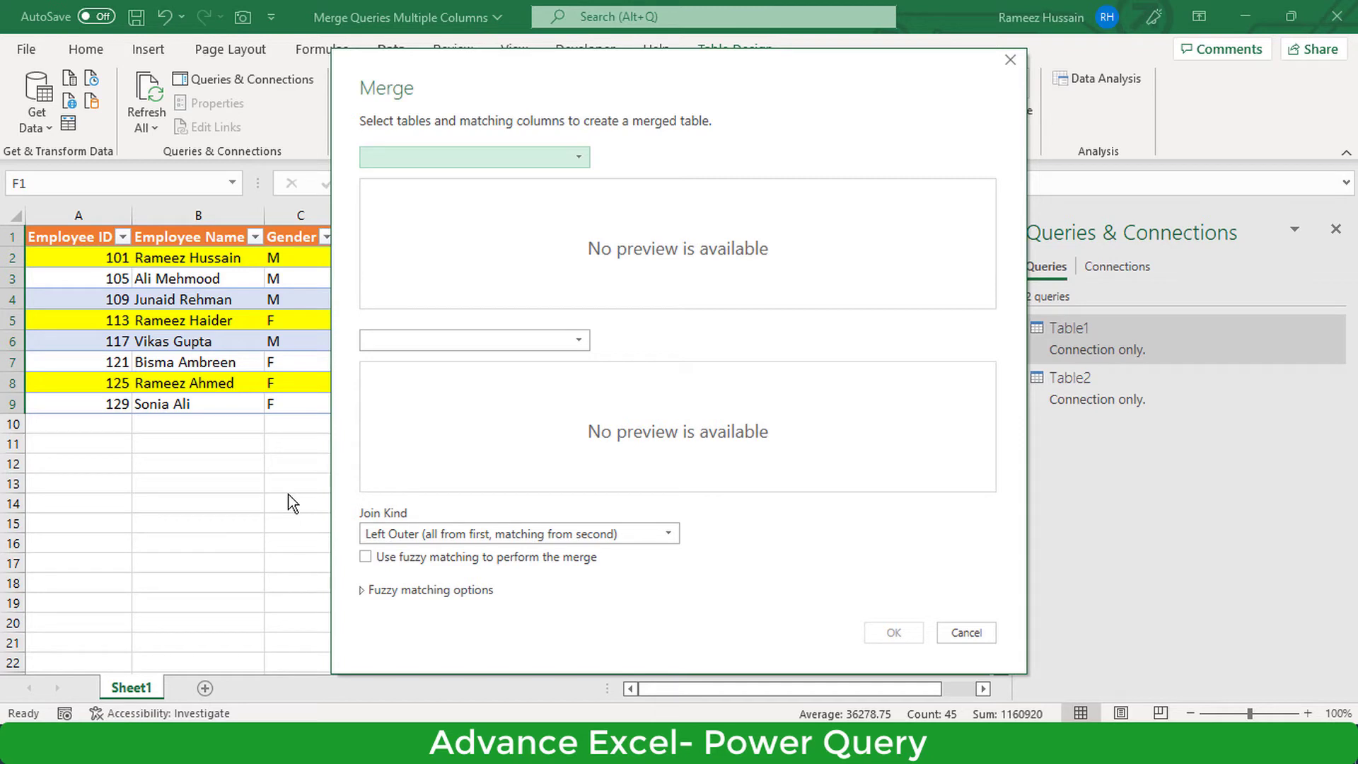
Step: Choose Table1 as the first table and Table2 as the second table to merge
left_click(559, 161)
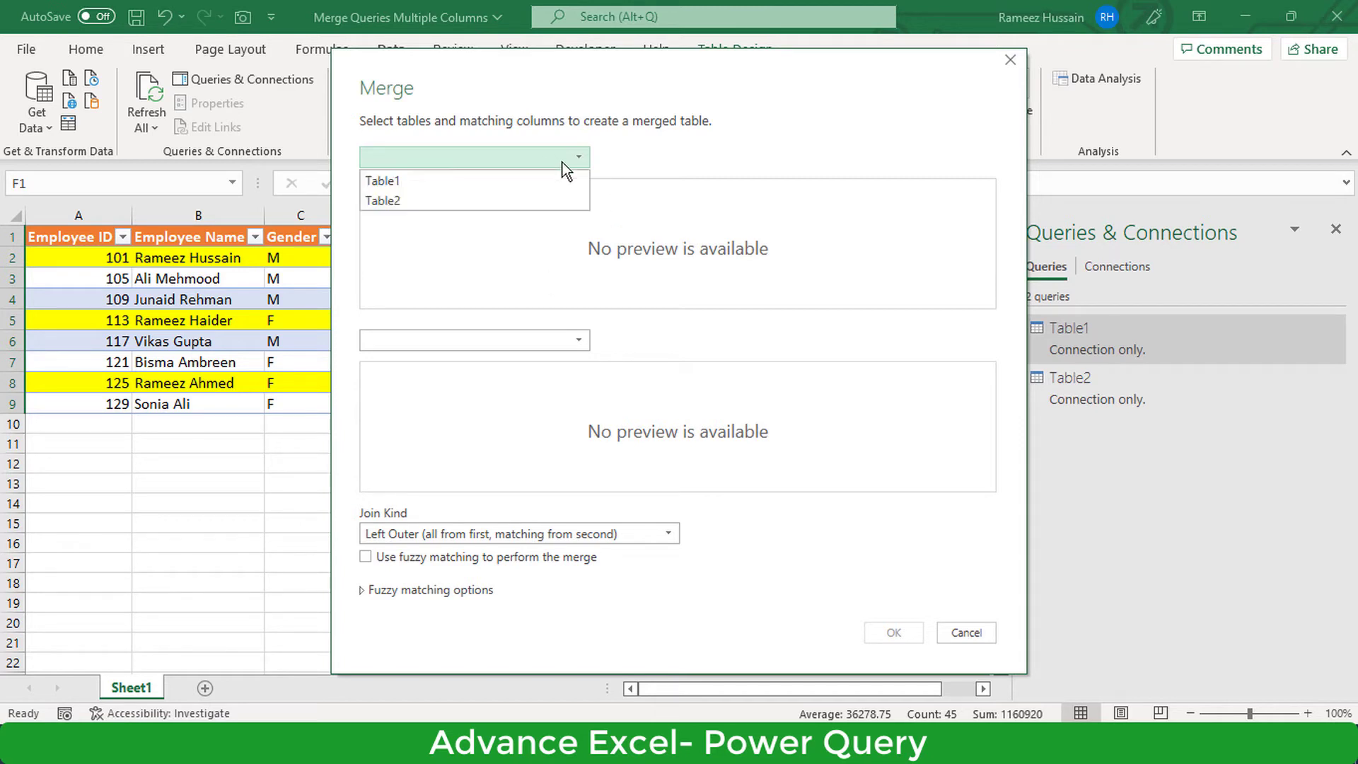
left_click(549, 183)
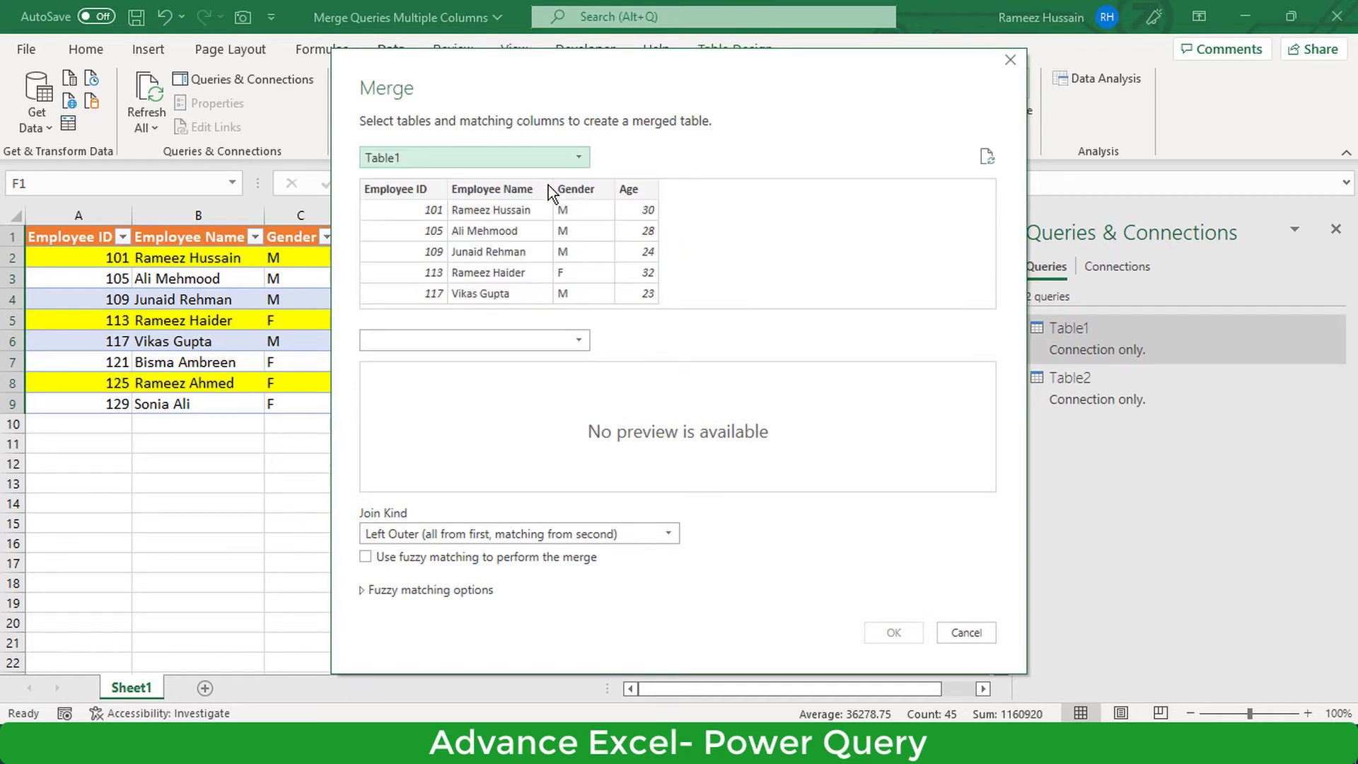
left_click(563, 344)
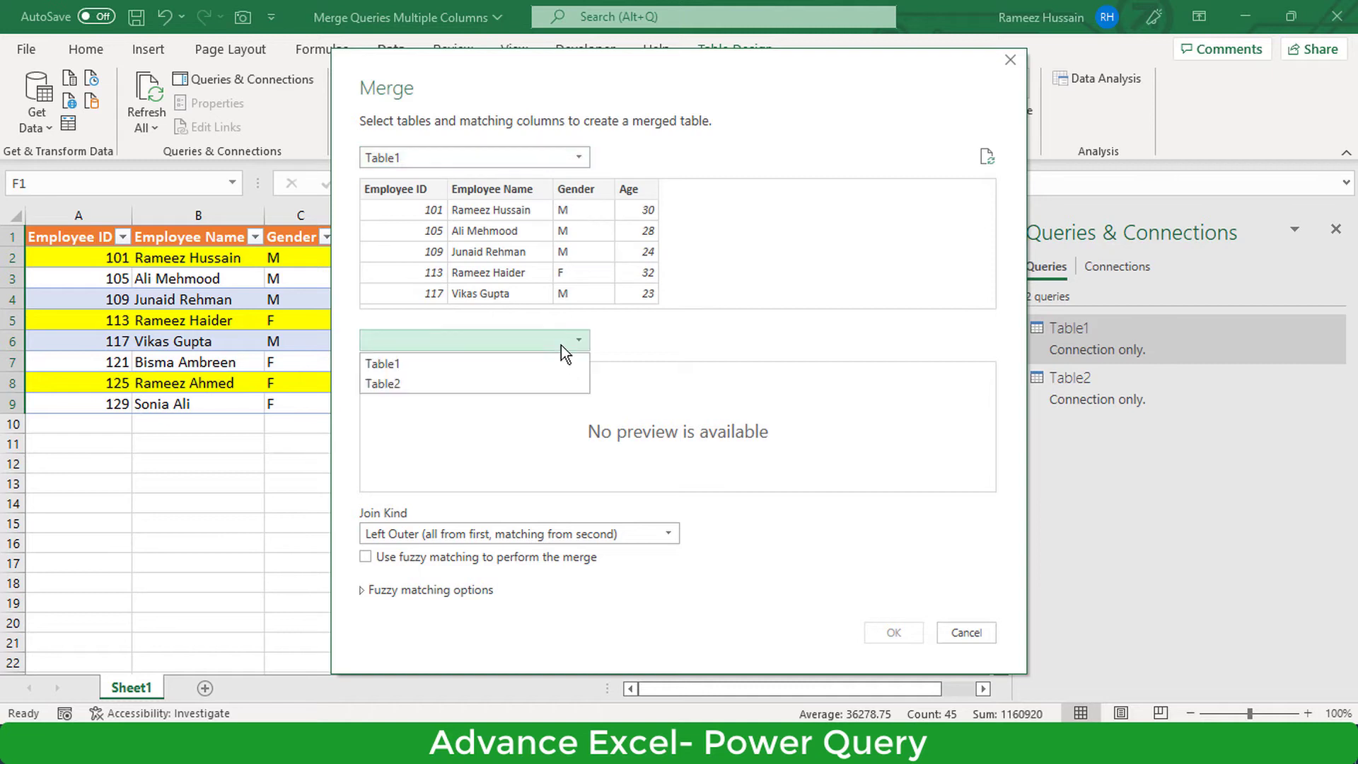
left_click(536, 386)
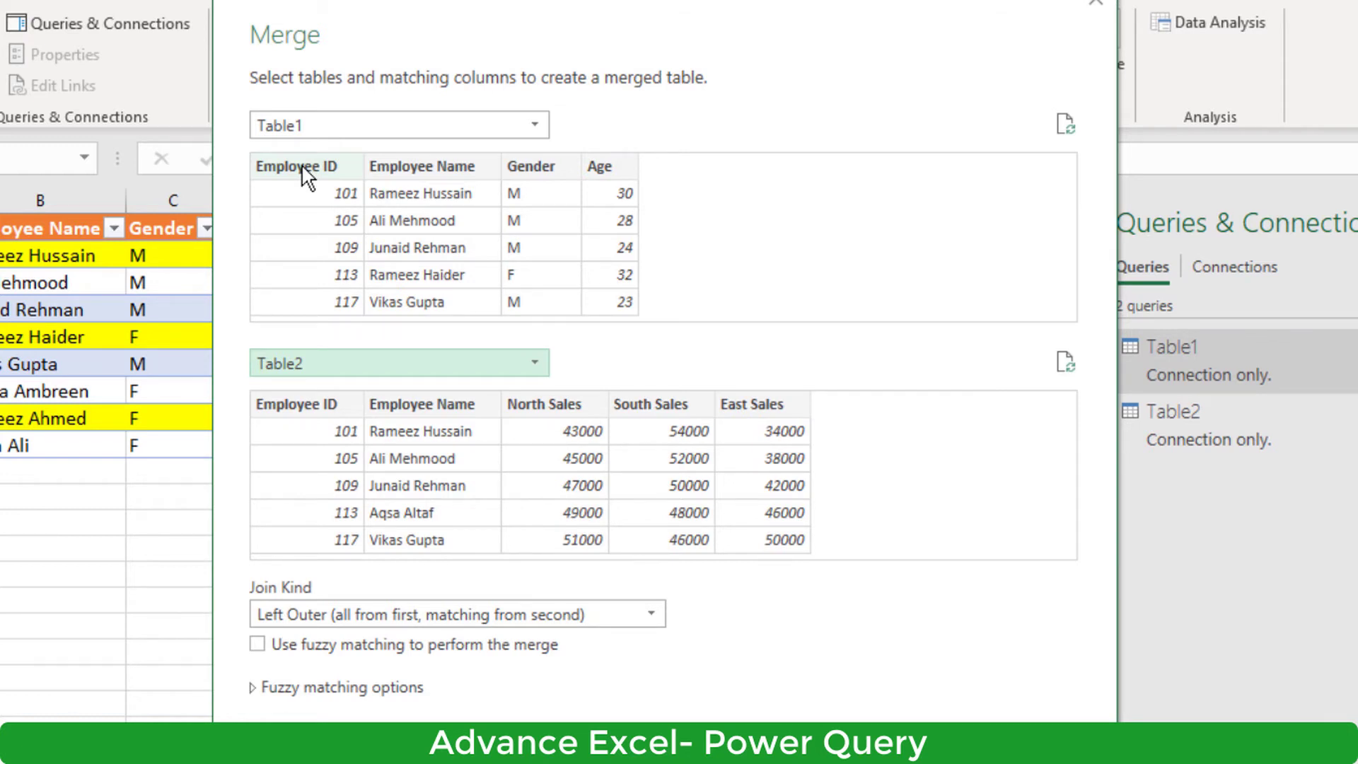
Step: Select Employee ID and Employee Name as matching columns in both Table1 and Table2
left_click(304, 170)
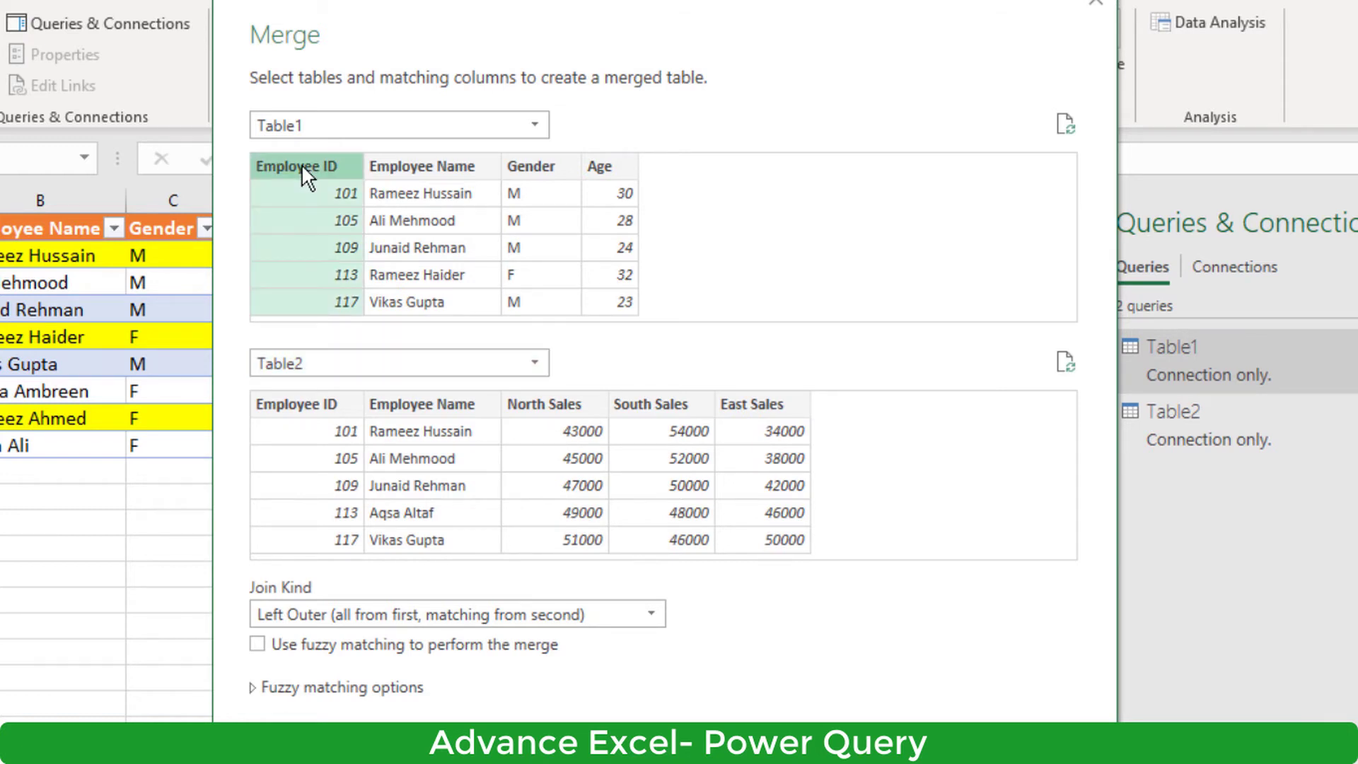
left_click(450, 164, "ctrl")
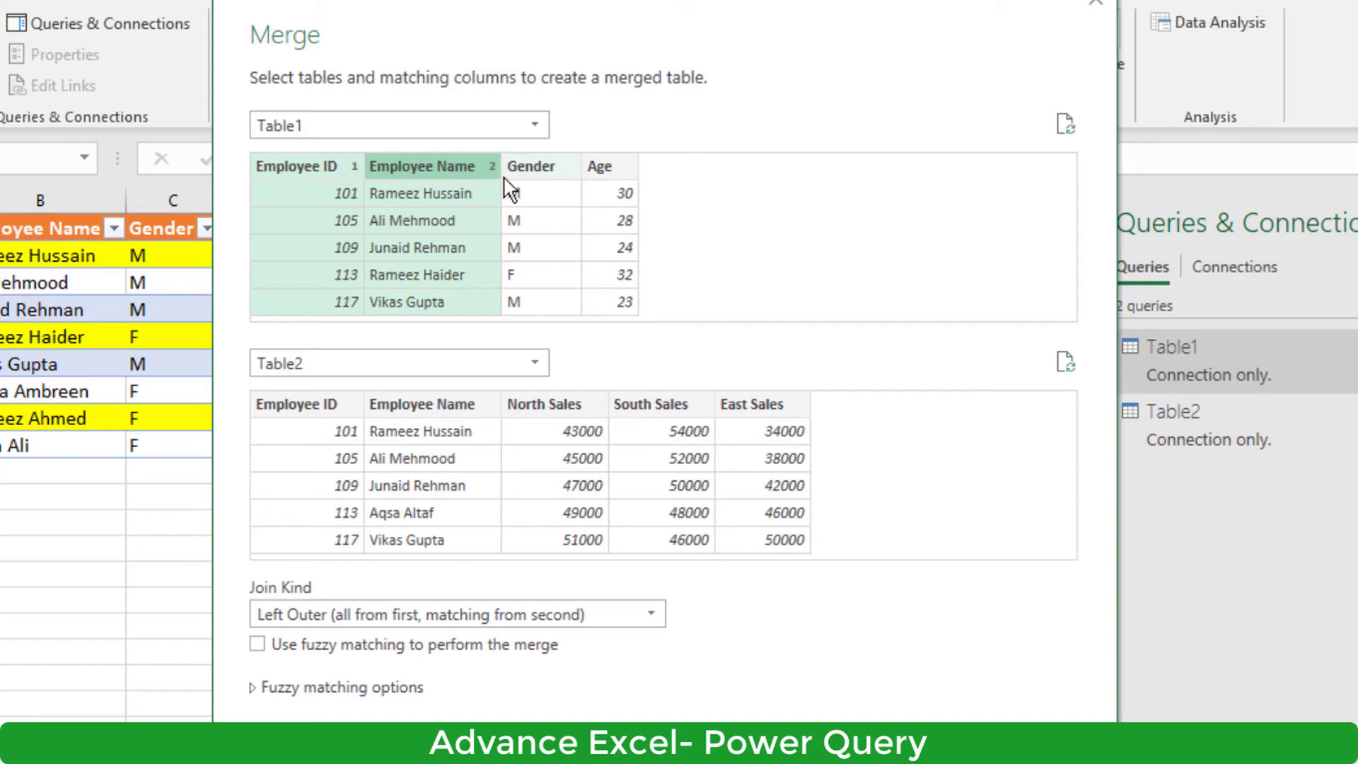
left_click(338, 405)
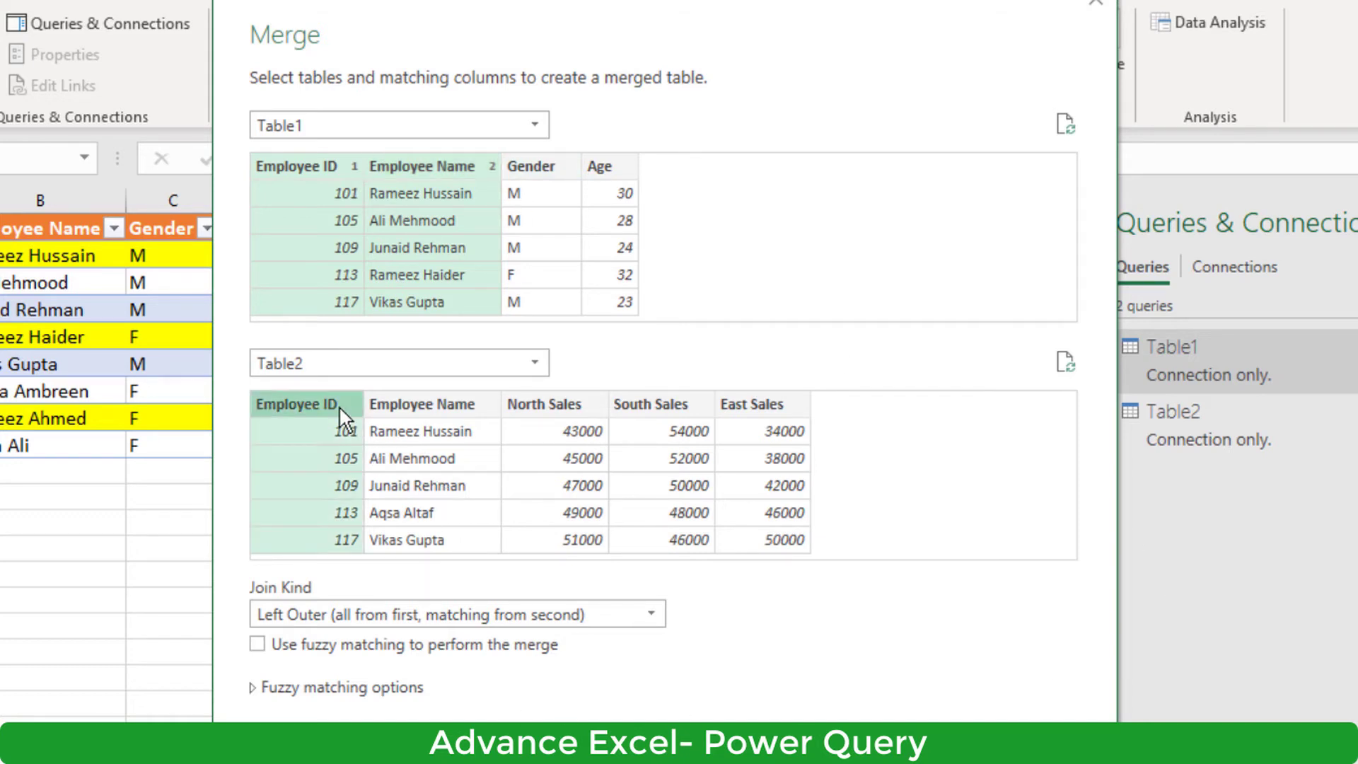
left_click(453, 406, "ctrl")
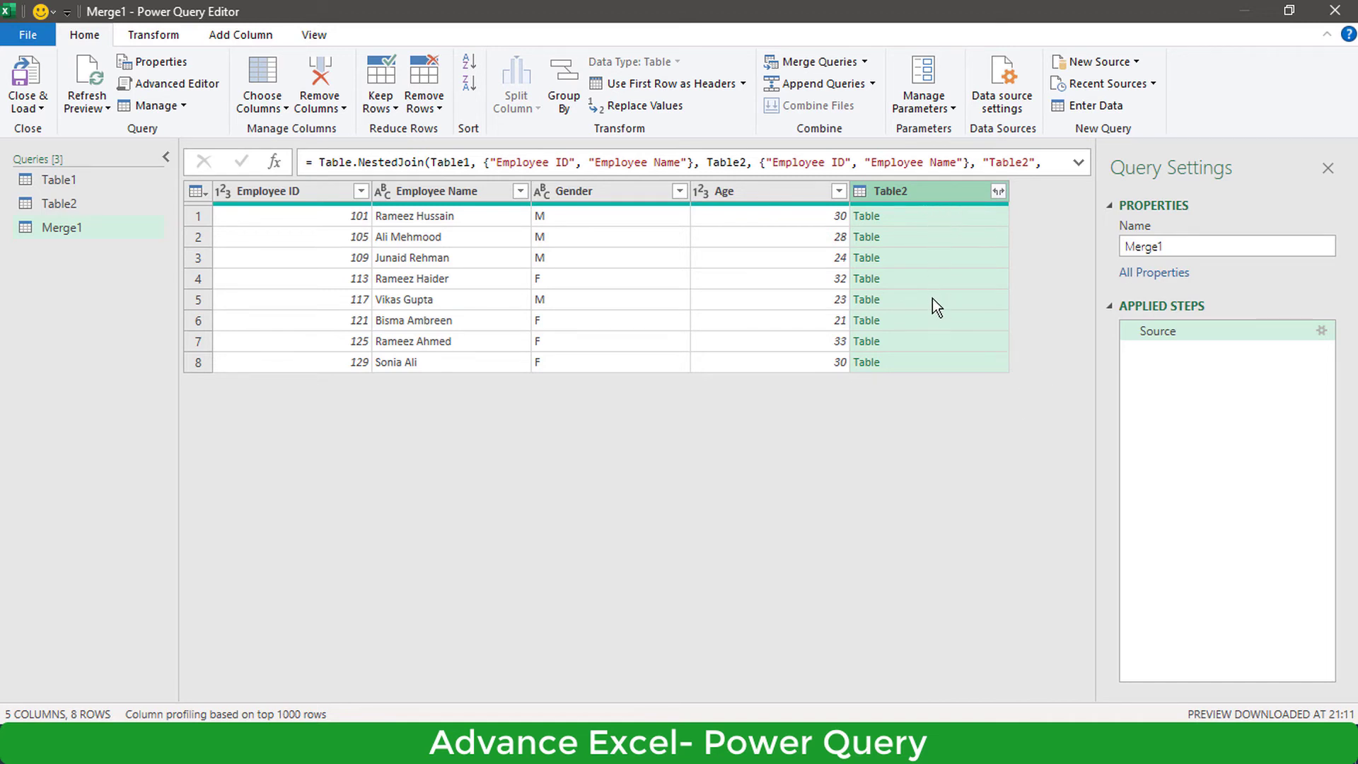
Step: Expand Table2 into North, South and East Sales only, without the table-name prefix
left_click(999, 191)
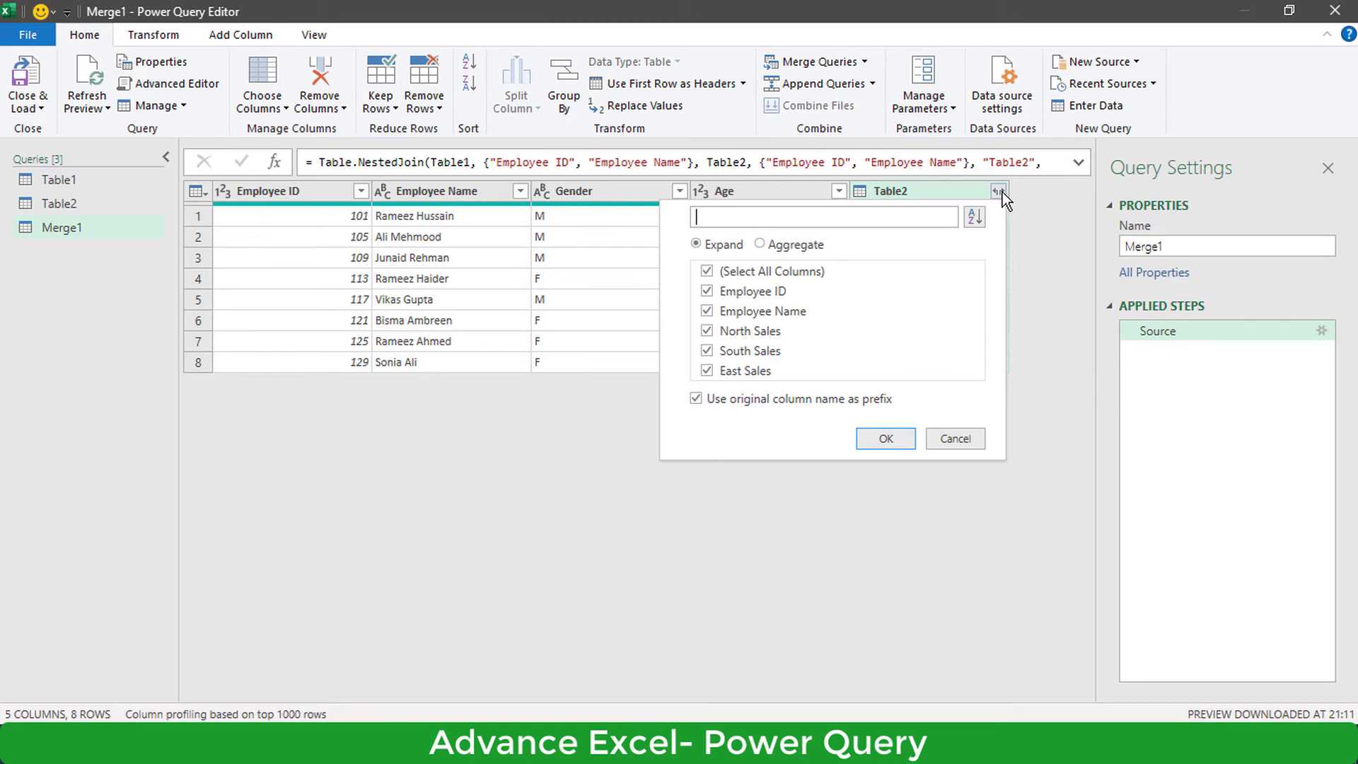
left_click(775, 293)
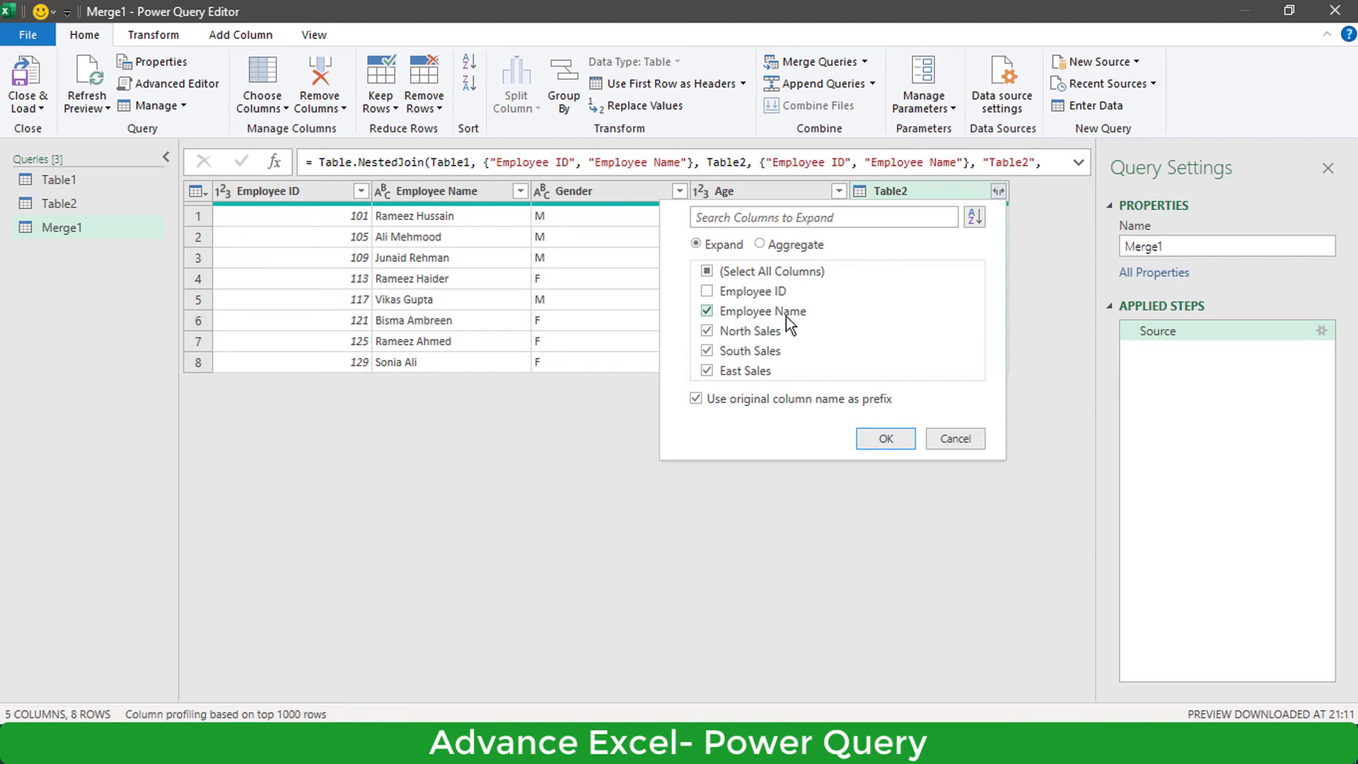
left_click(787, 316)
left_click(697, 399)
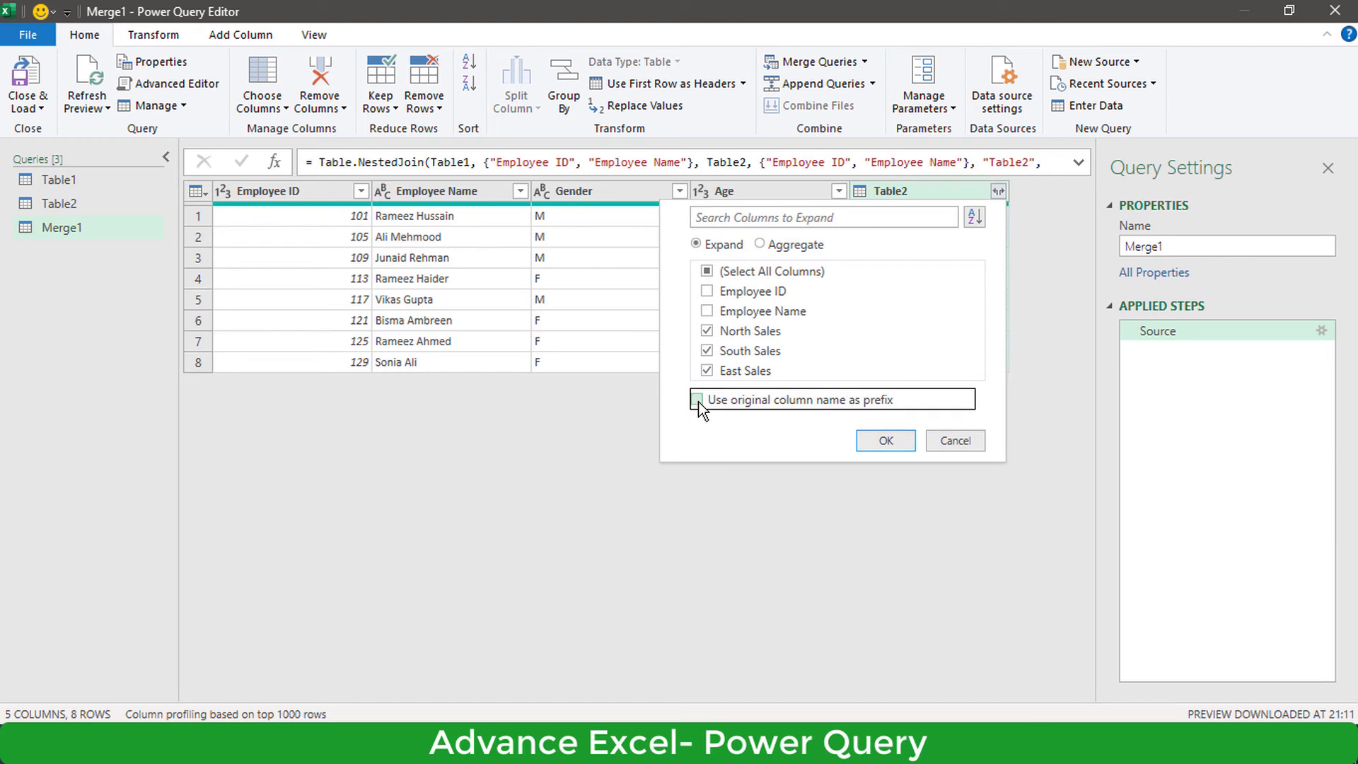
left_click(907, 444)
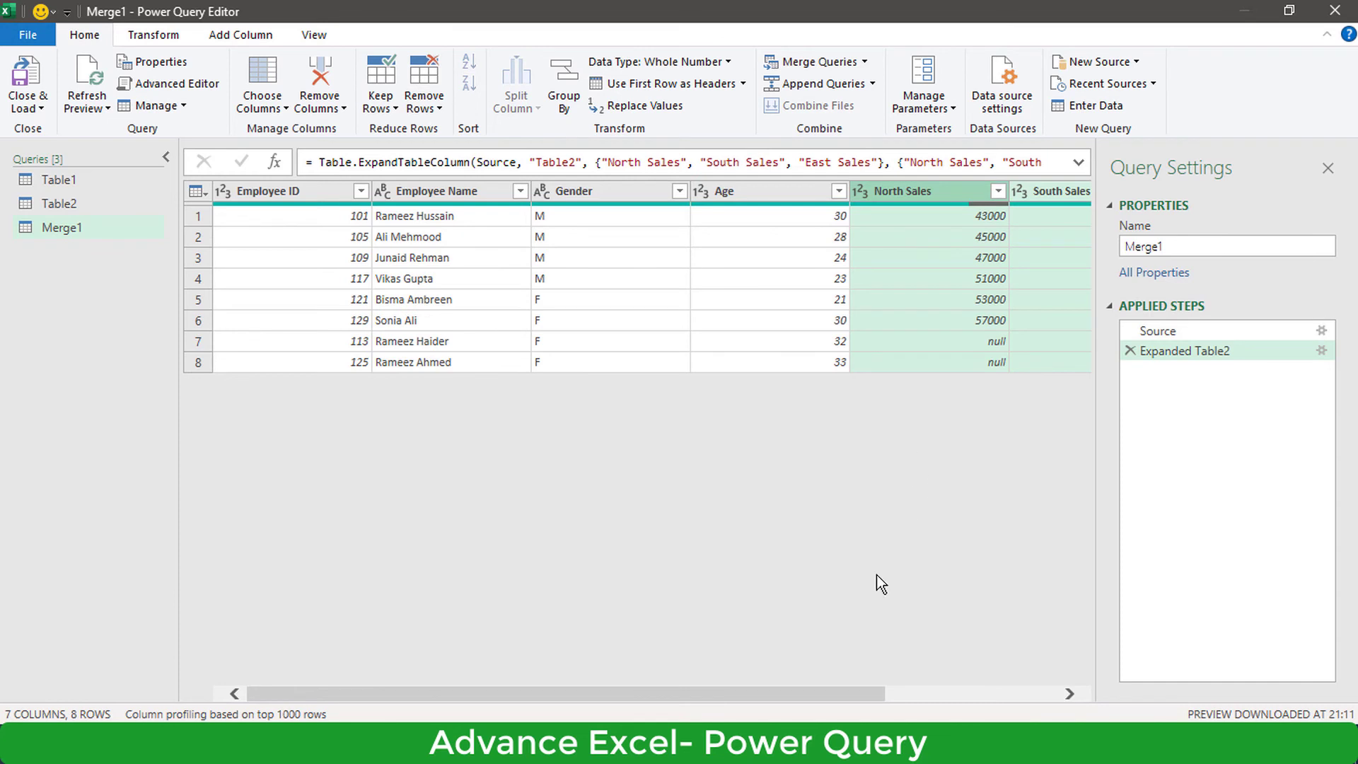
left_click_drag(820, 698, 1003, 710)
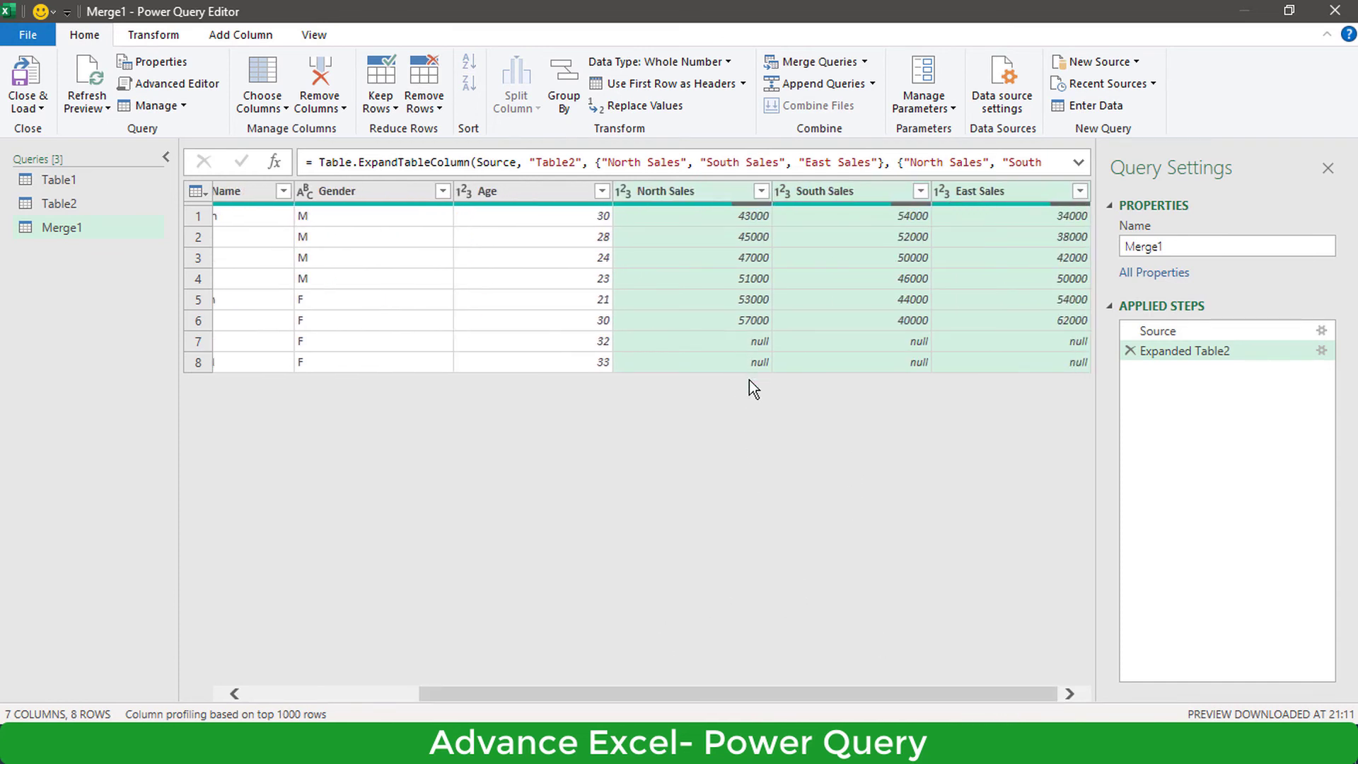
left_click_drag(942, 689, 690, 697)
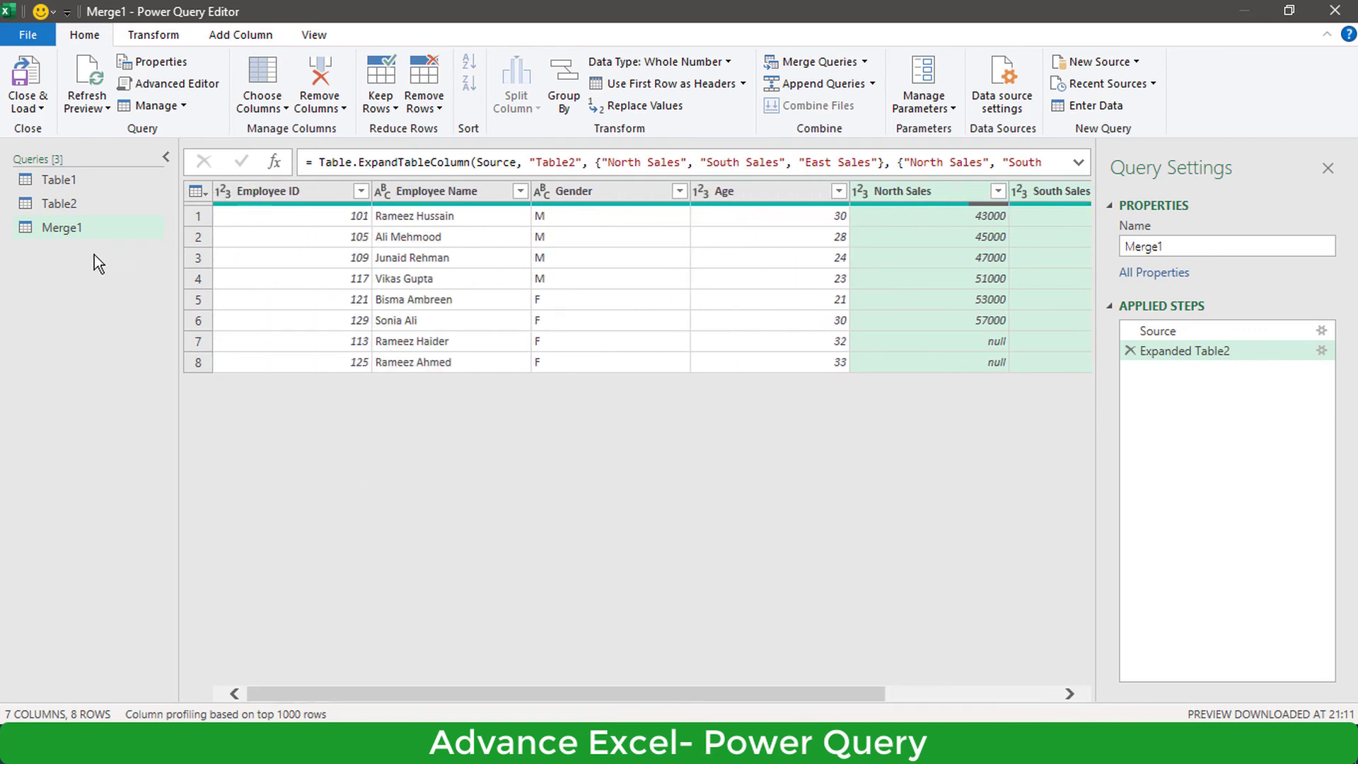
left_click(23, 108)
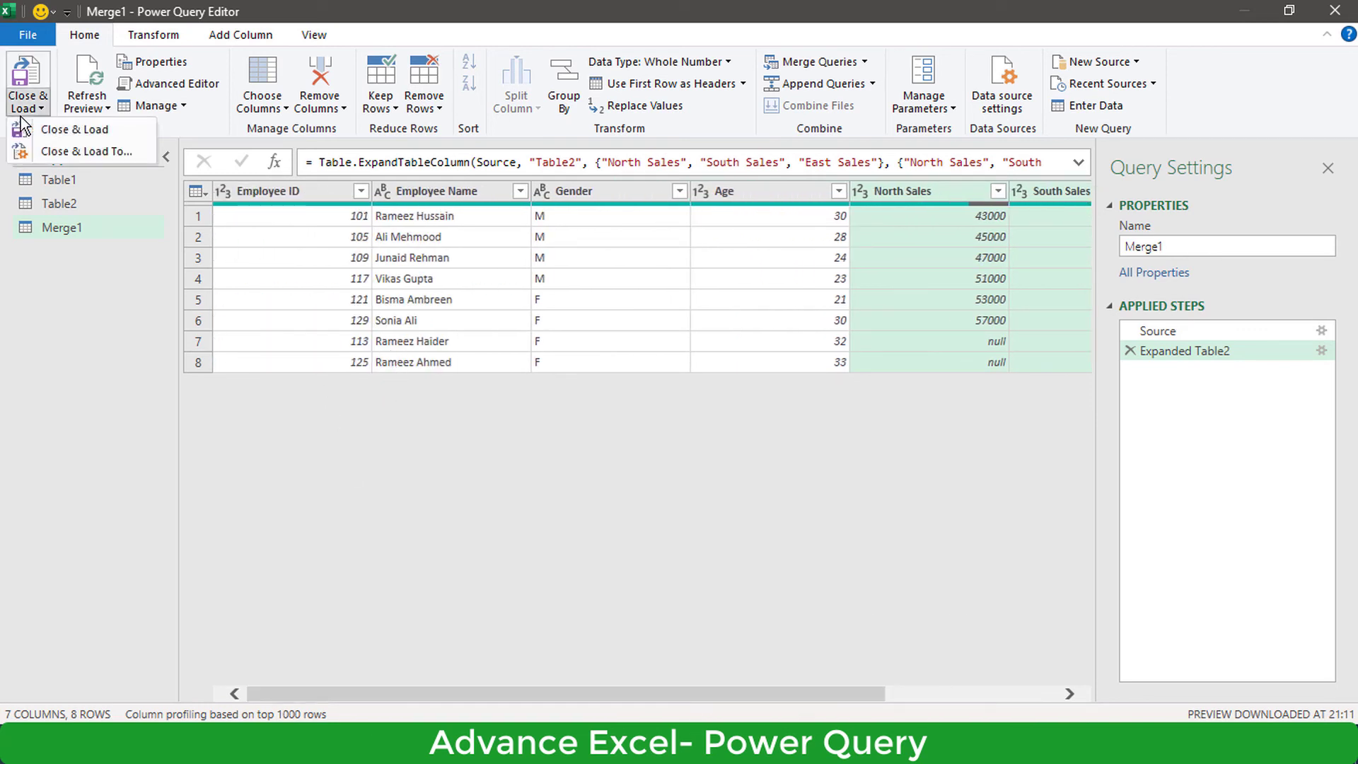
Step: Close & Load the query to a new Merge1 sheet and compare it with Sheet1's tables
left_click(126, 129)
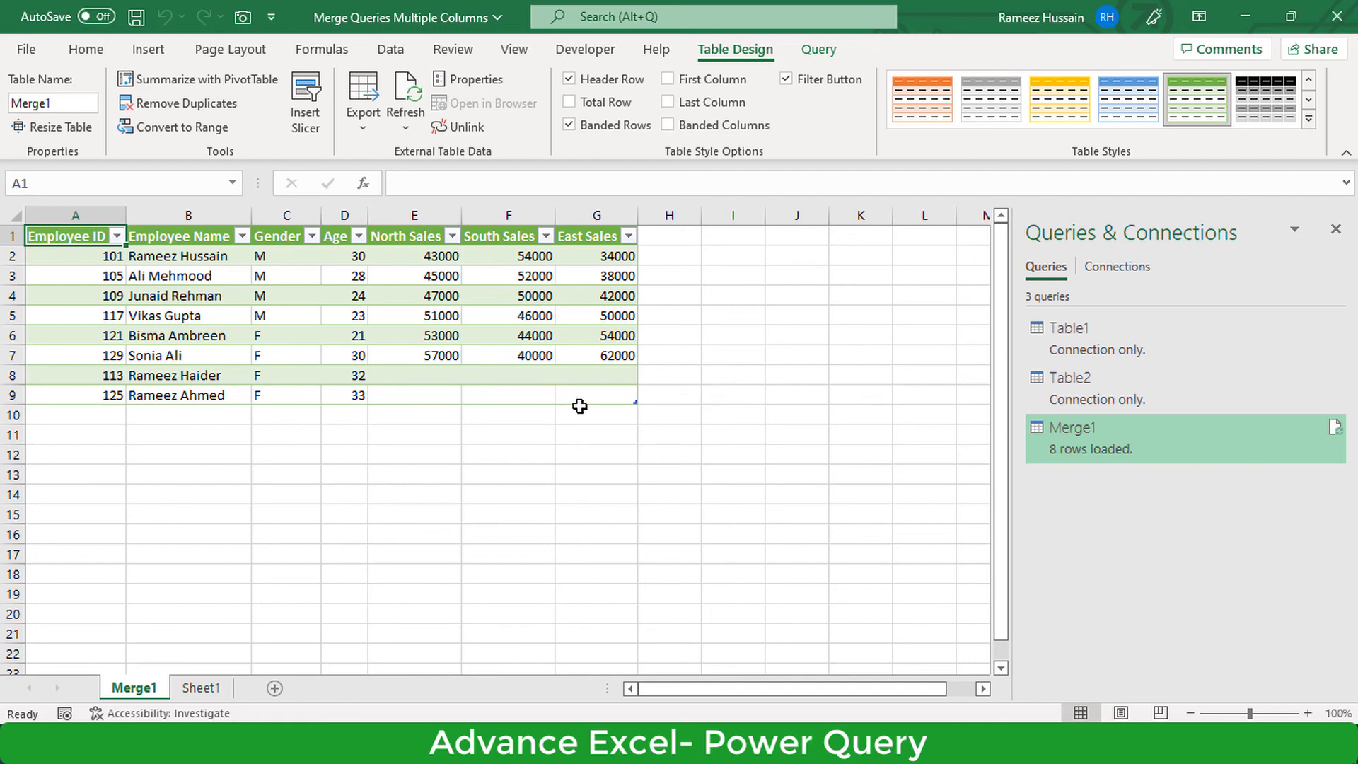
left_click(212, 691)
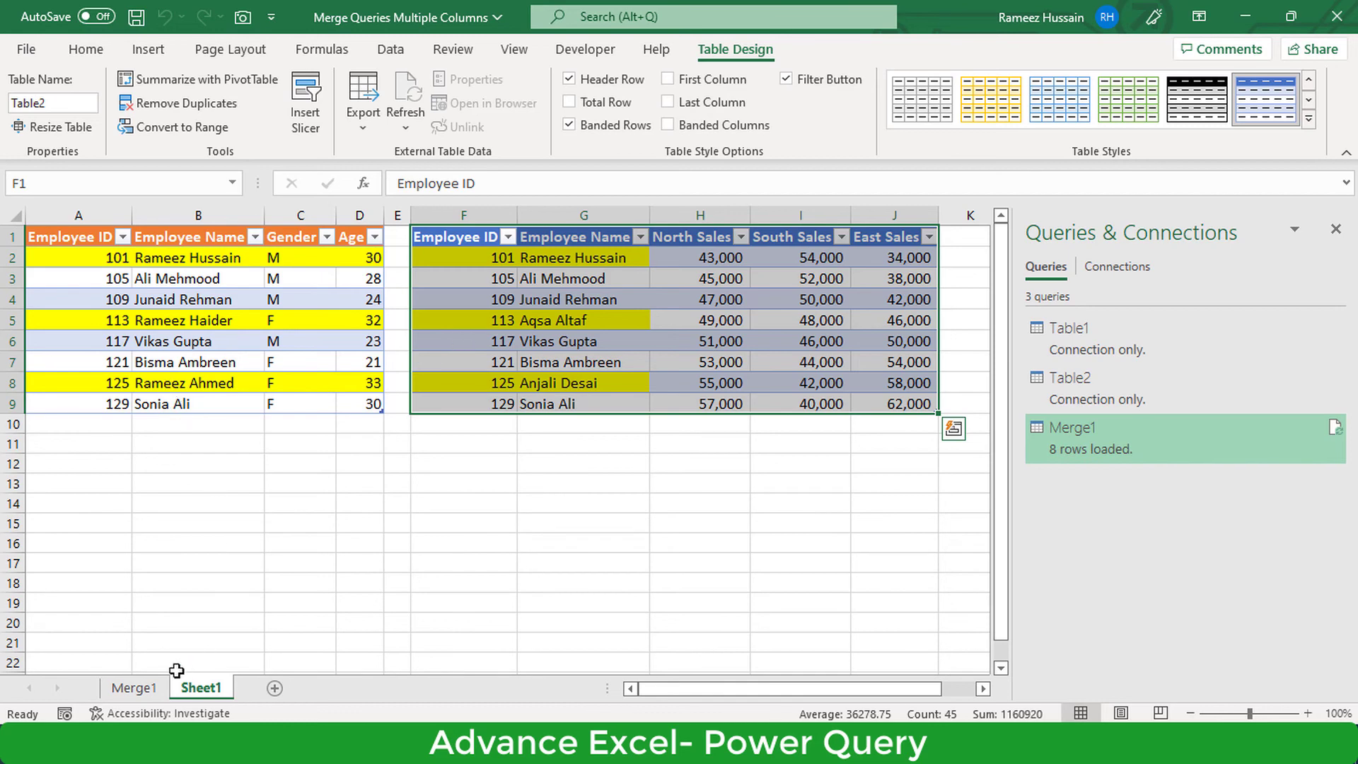
left_click(150, 691)
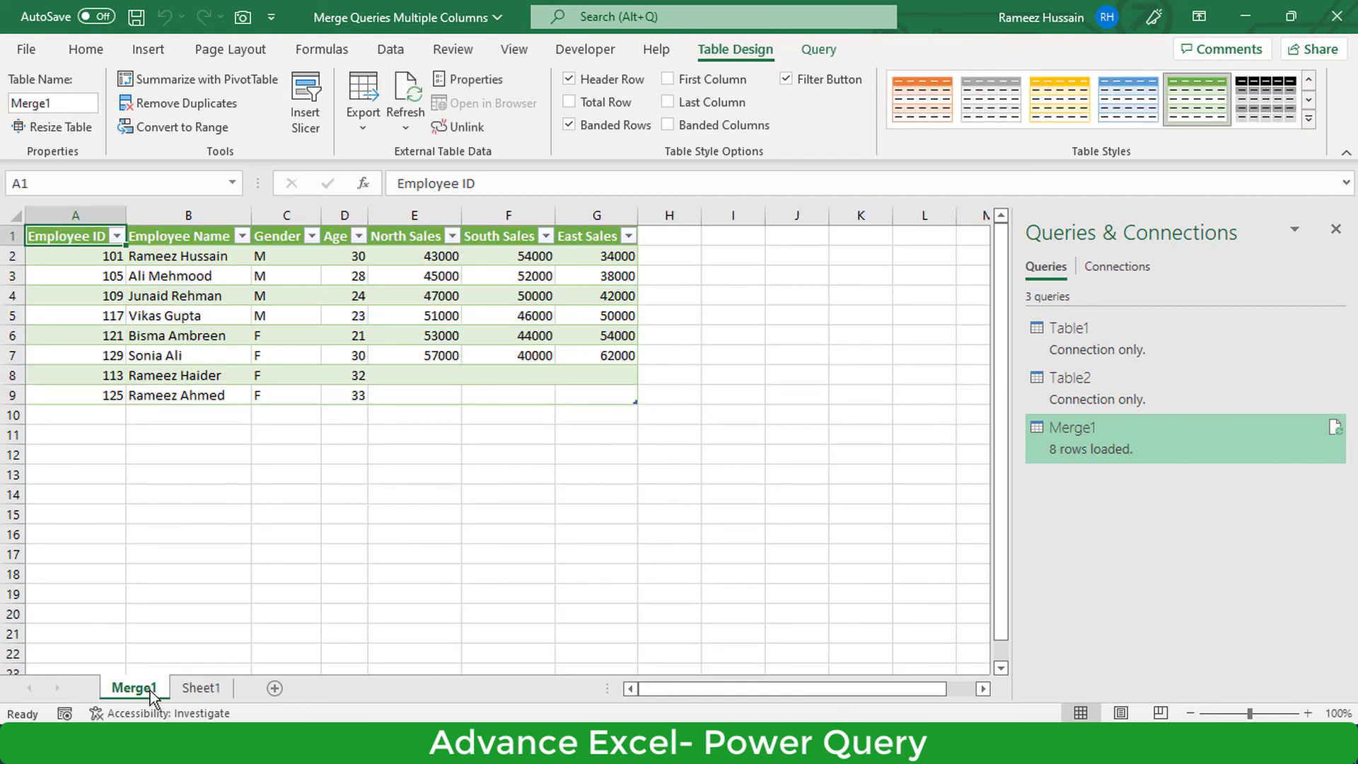
Step: On Sheet1, retype employee 113's name in Table1 to match Table2
left_click(197, 689)
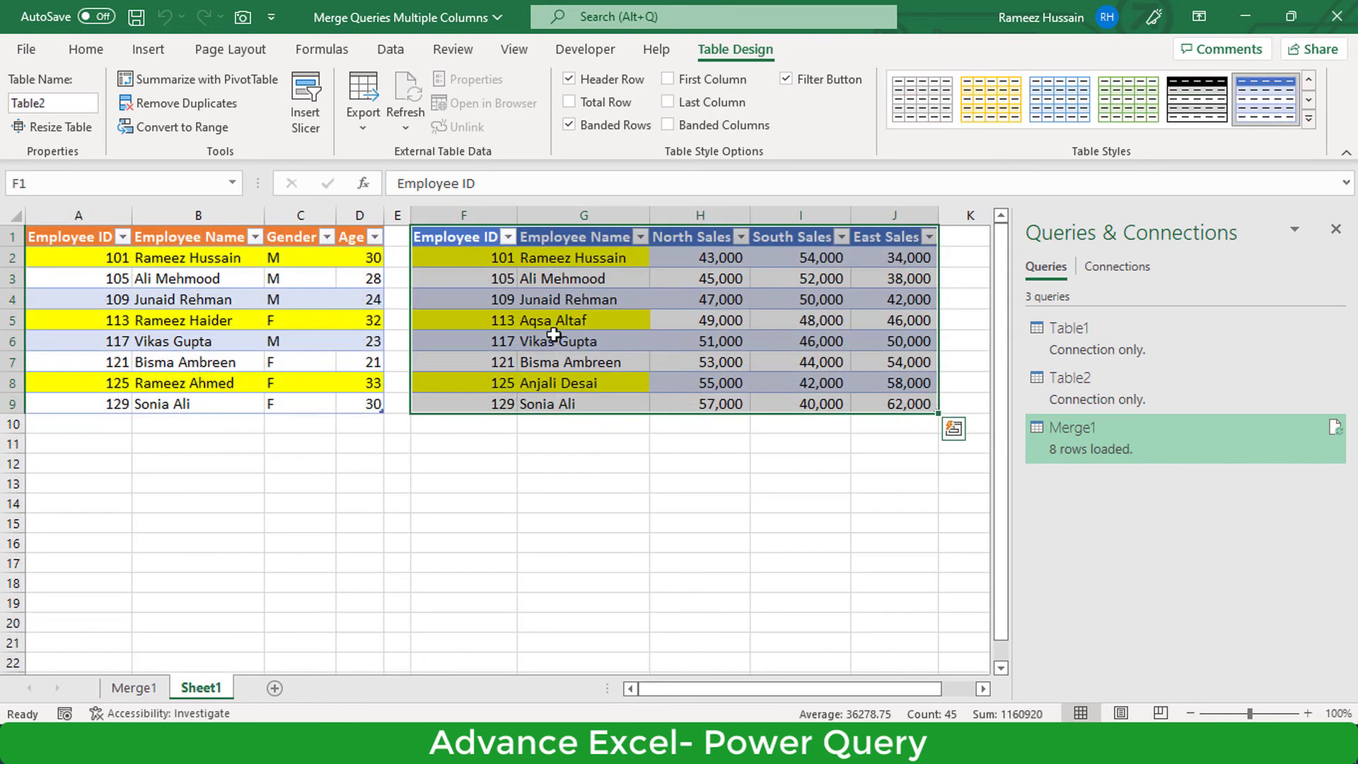
left_click(163, 324)
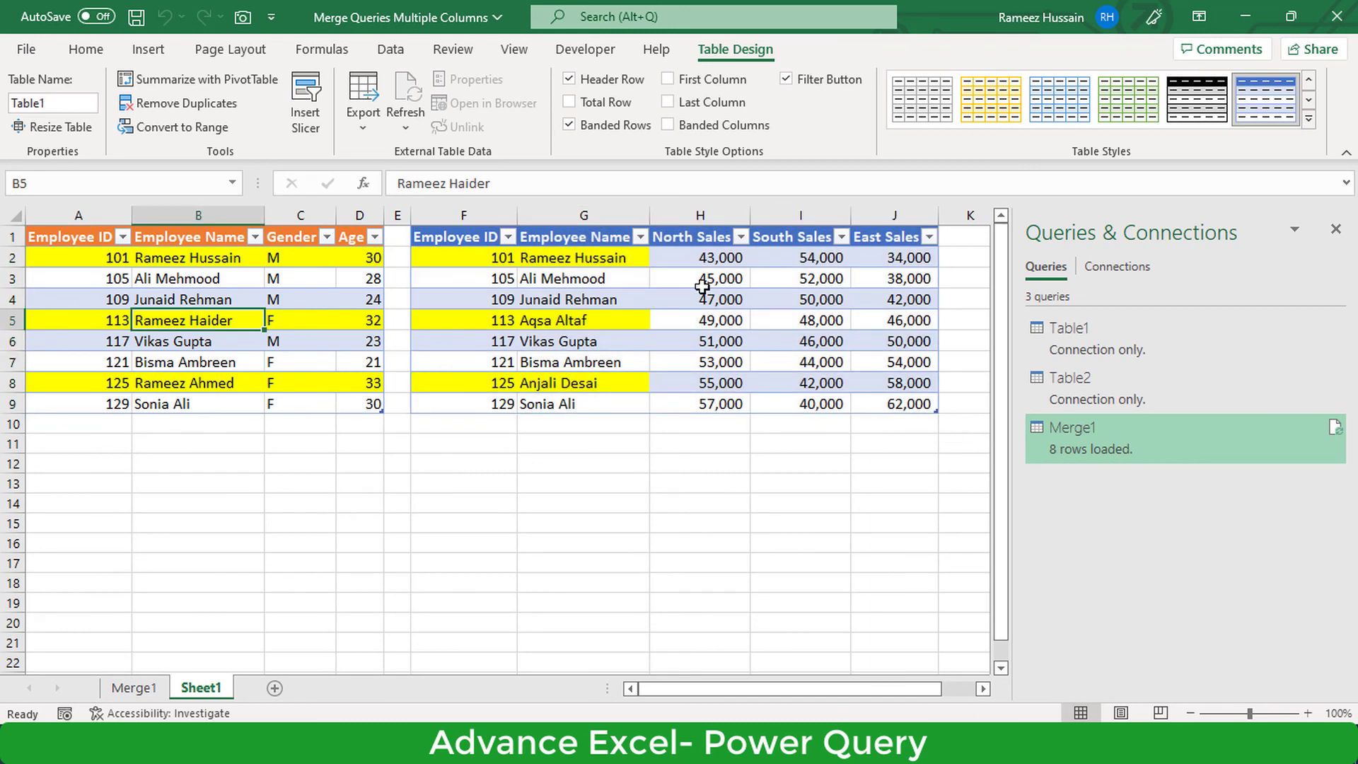
type("Aq")
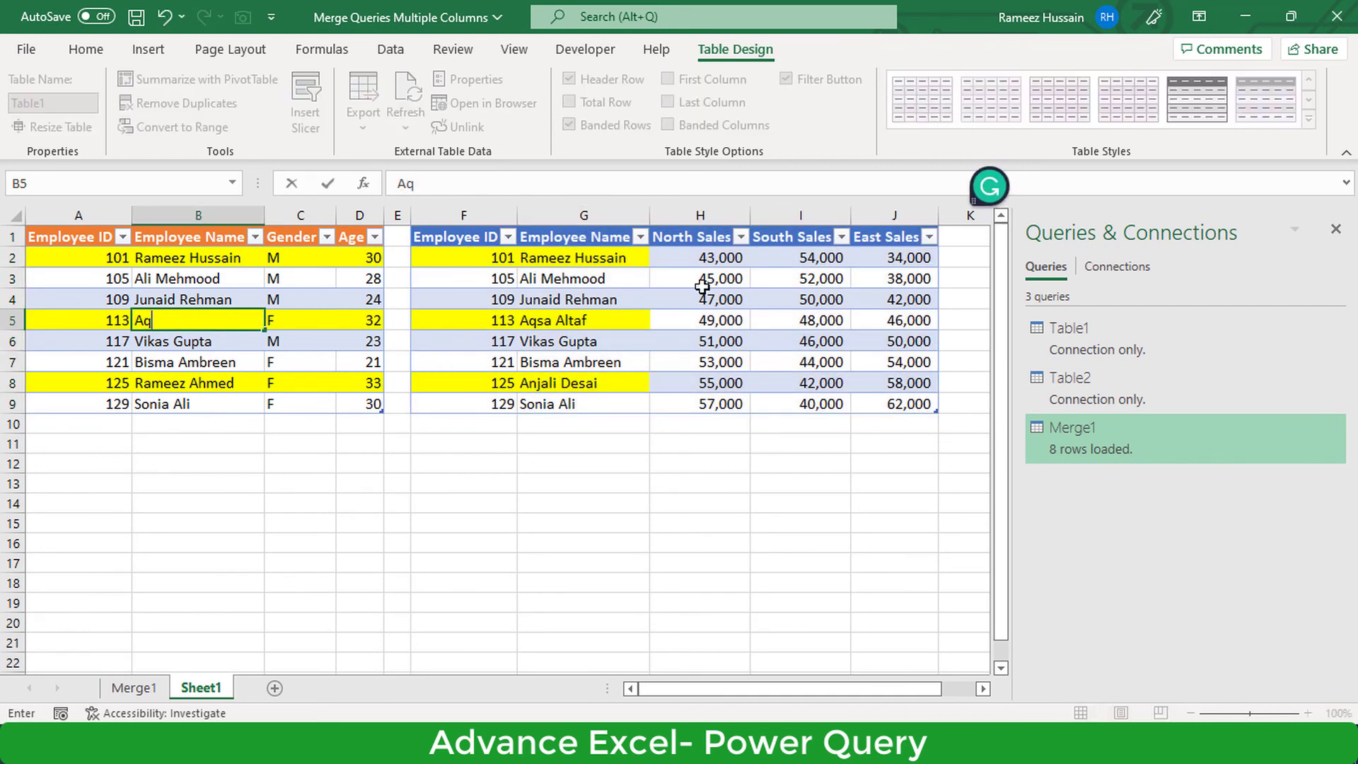
type("sa Altaf")
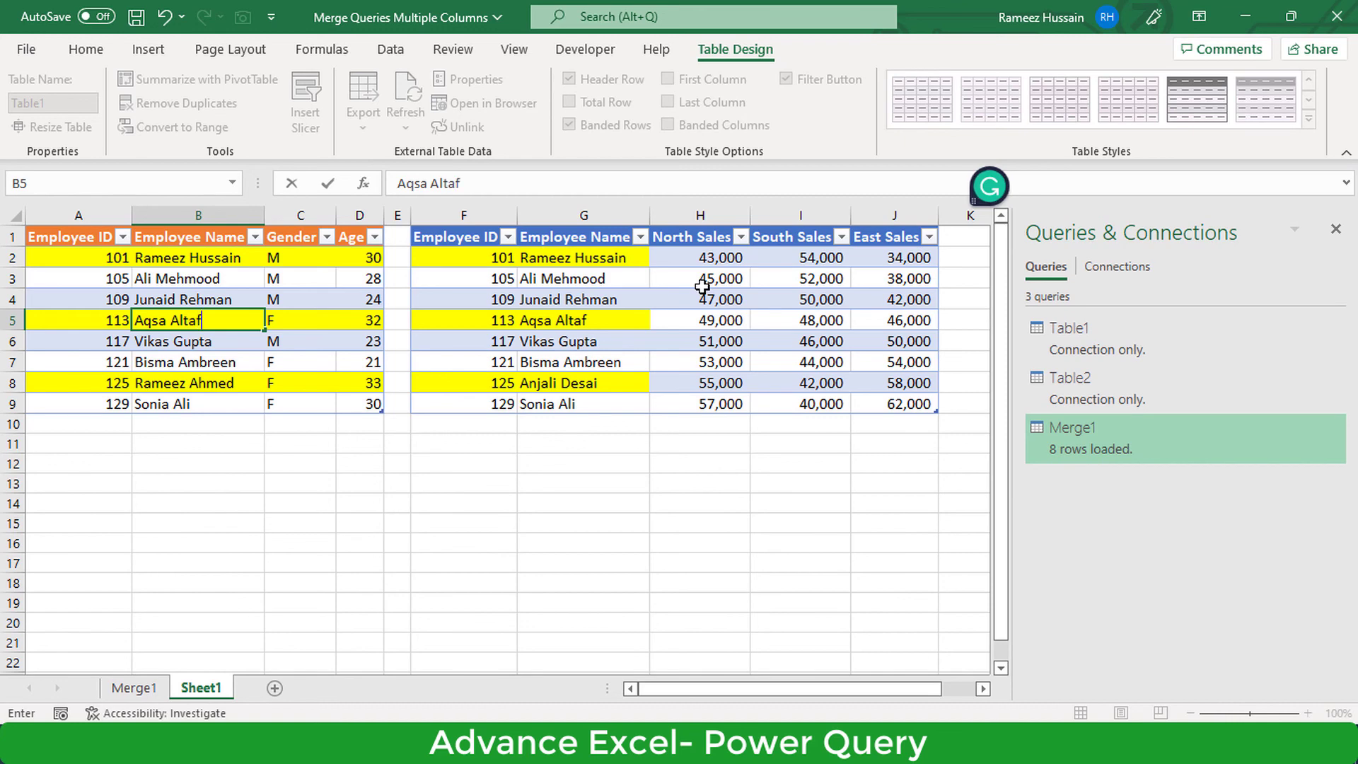
key("Return")
key("Up")
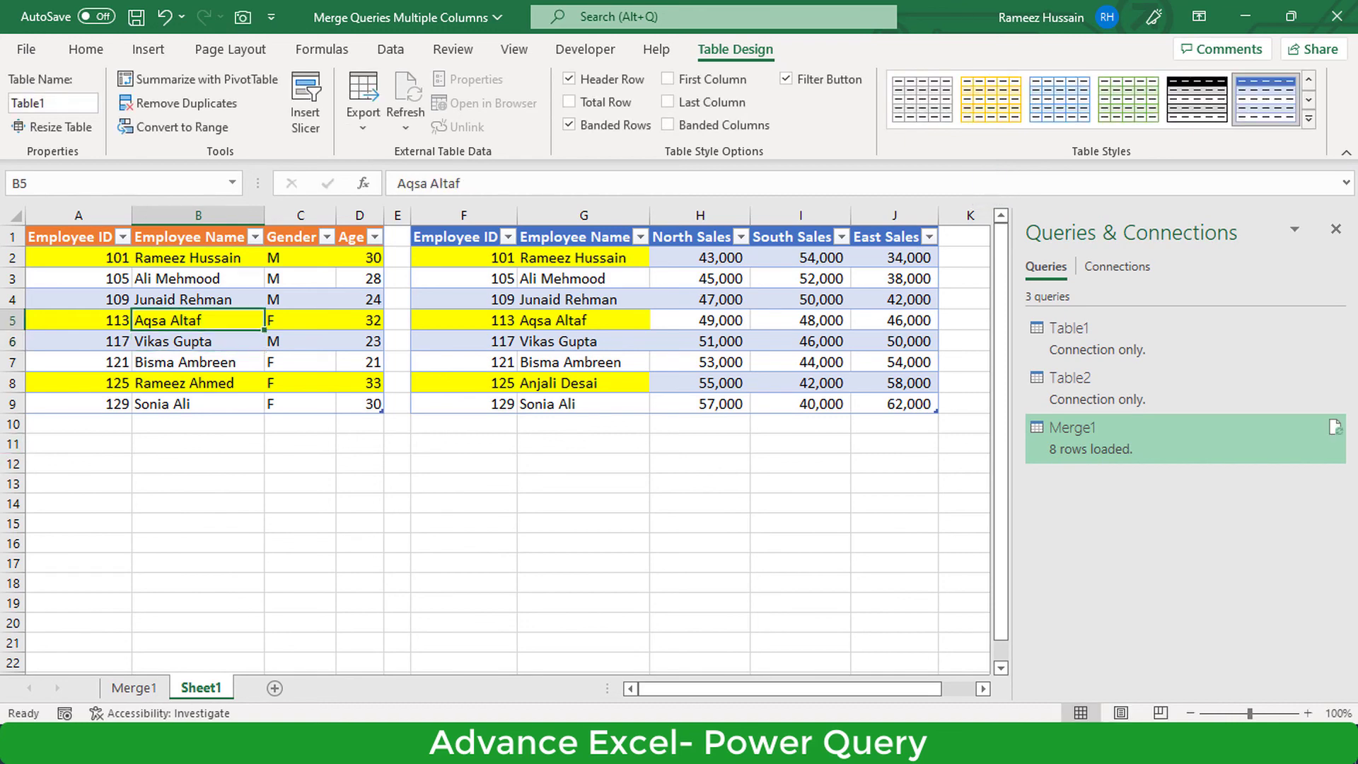
Step: Refresh the Merge1 table so ID 113 shows sales 49000, 48000 and 46000
left_click(128, 688)
right_click(188, 337)
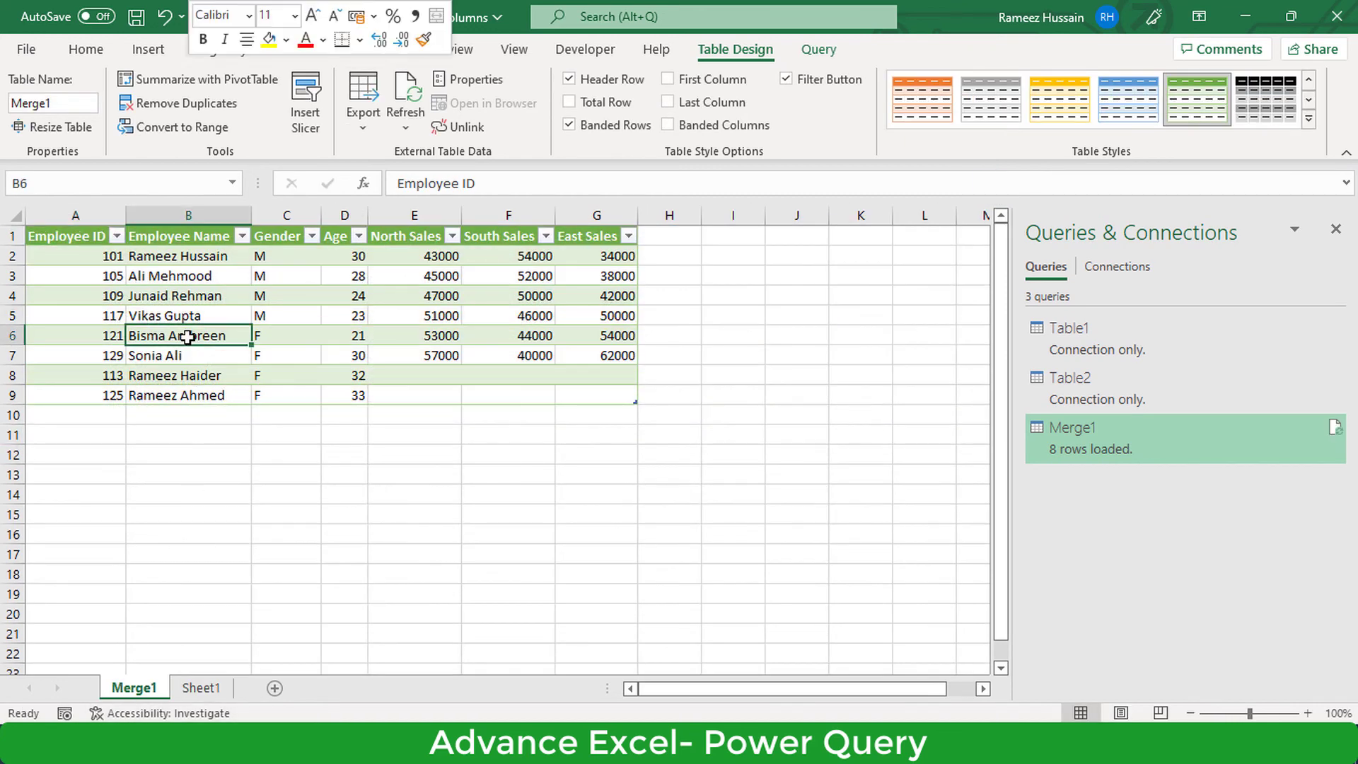
left_click(246, 299)
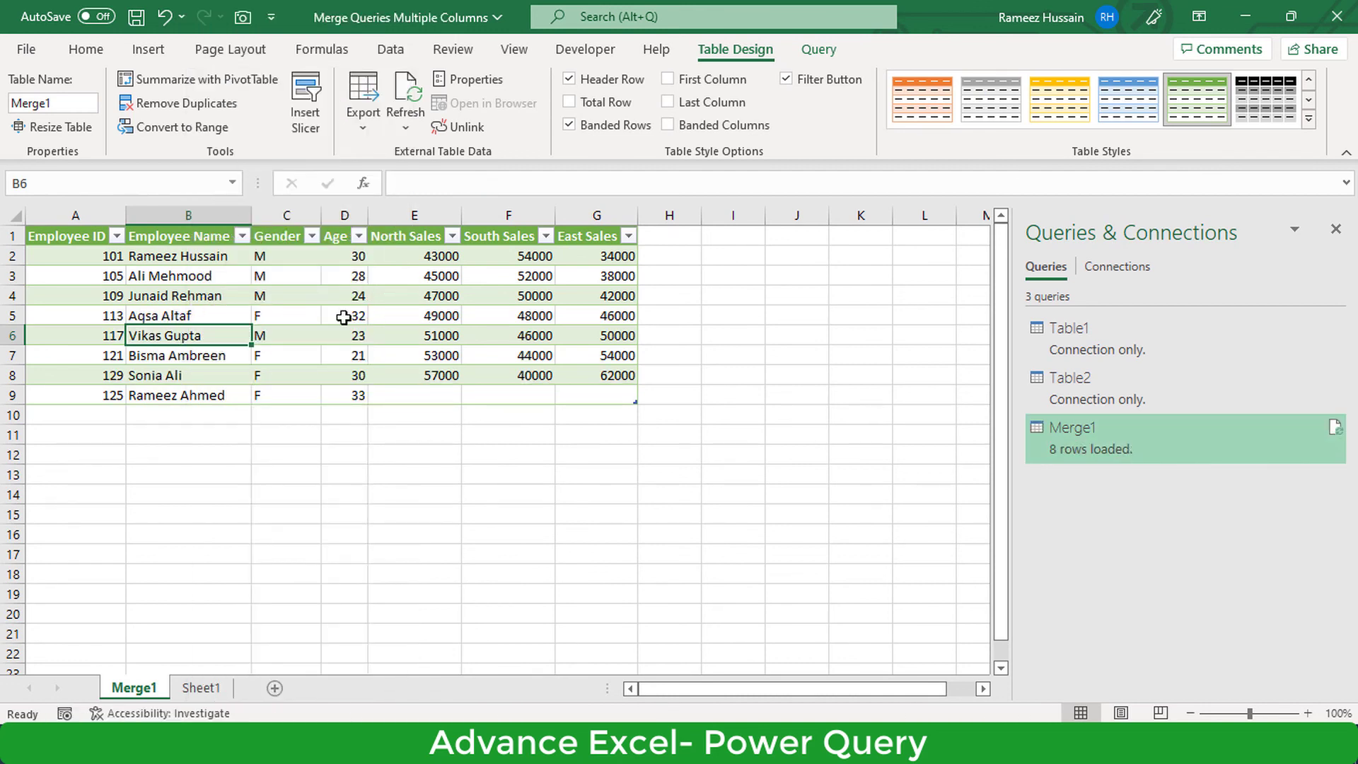
left_click(219, 687)
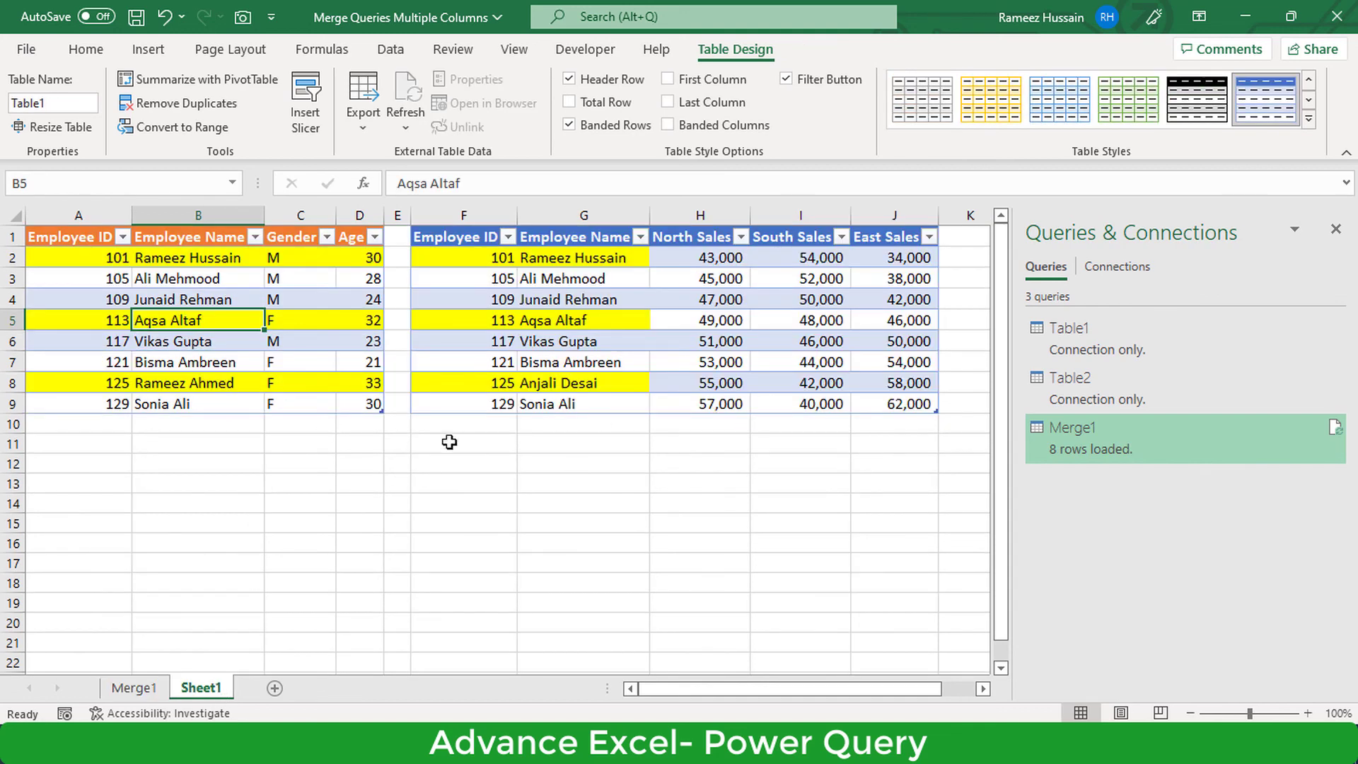
left_click(146, 689)
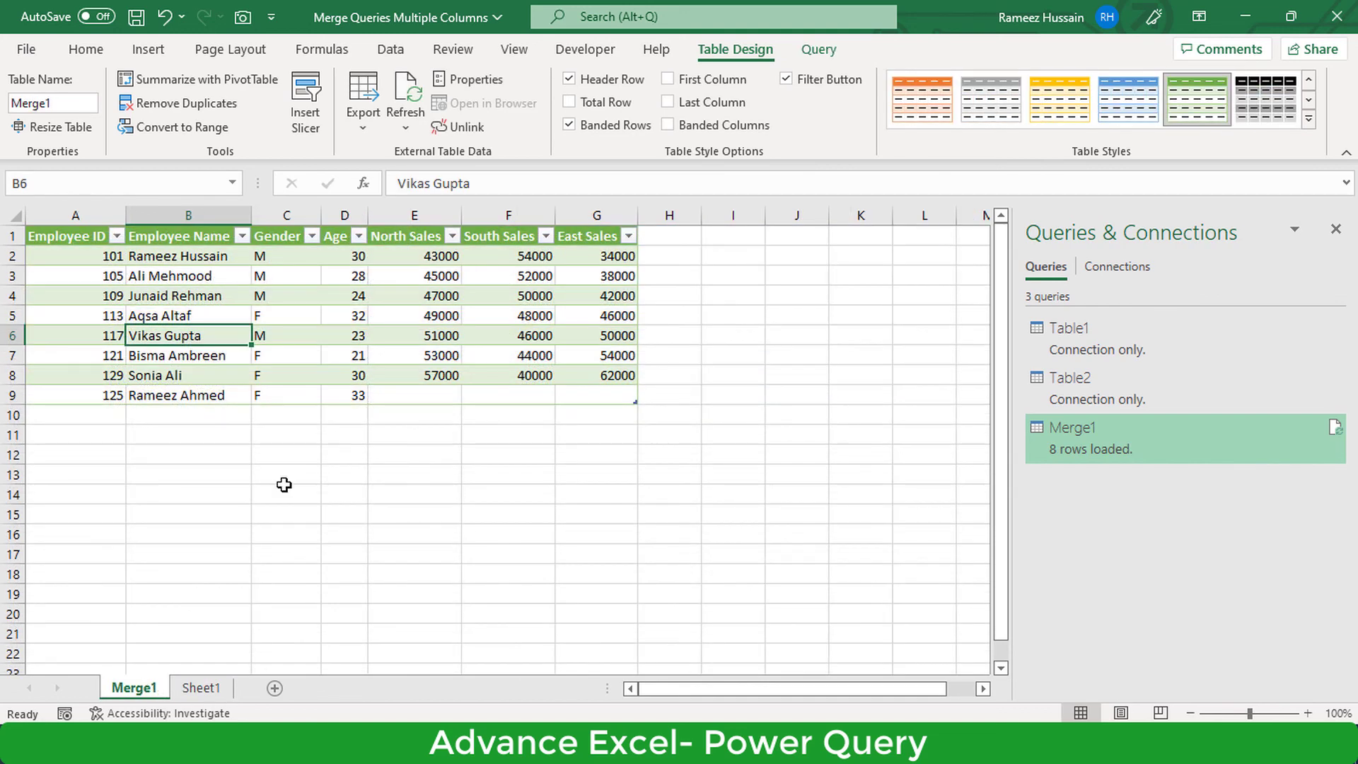